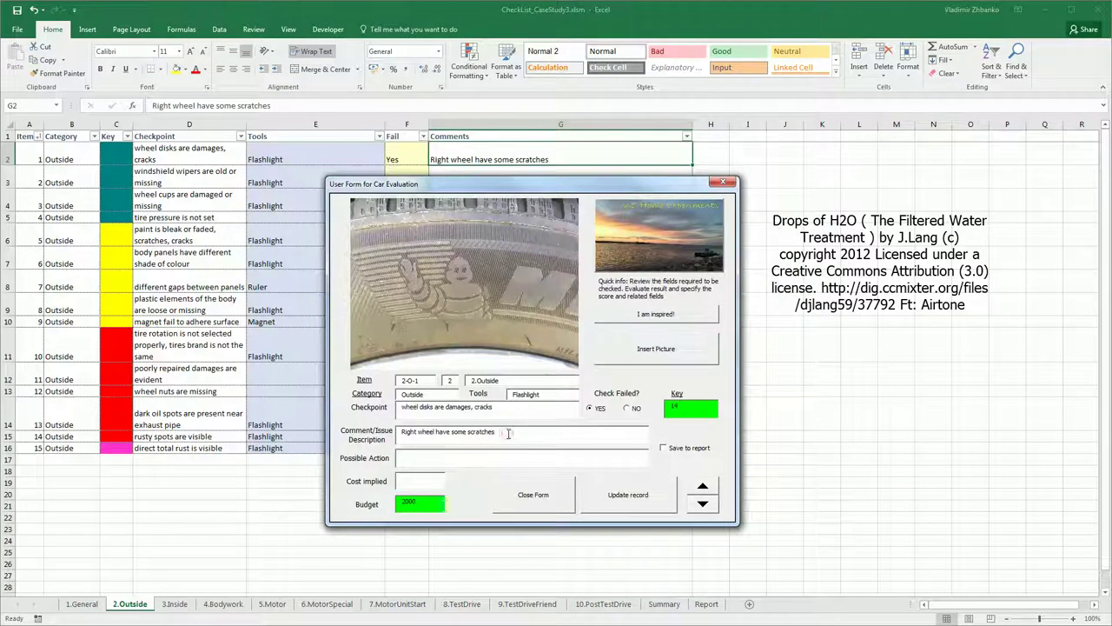
- Attach wheel photo IMG_5880.JPG, enter the Make a repair action, and save the record to the report
click(460, 457)
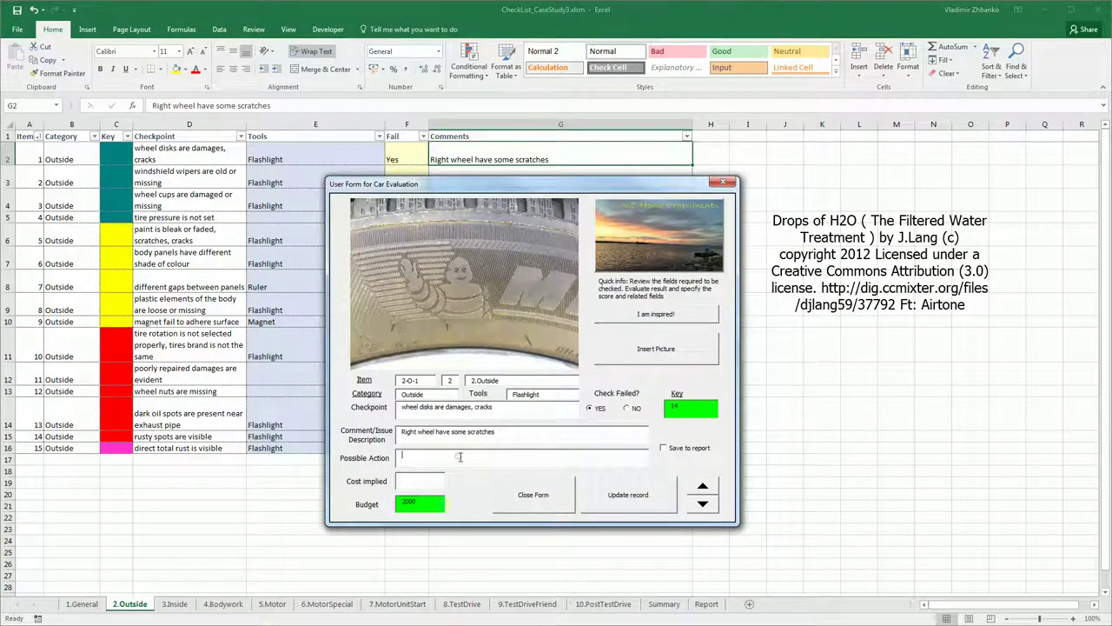
click(656, 348)
click(470, 311)
click(770, 483)
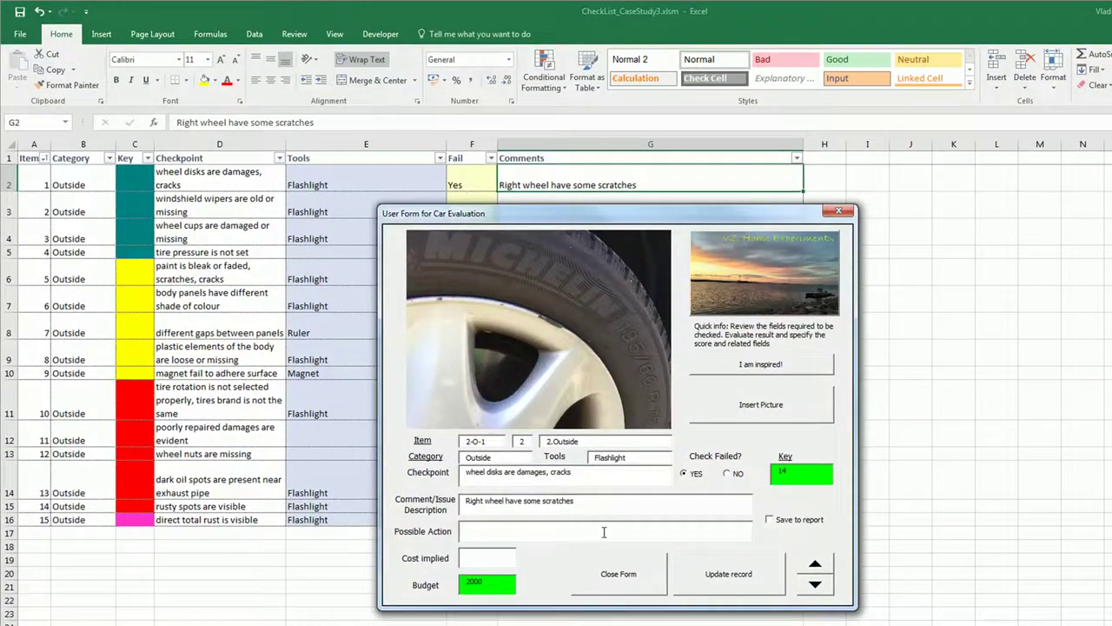
text(Make a repair)
click(768, 520)
click(740, 580)
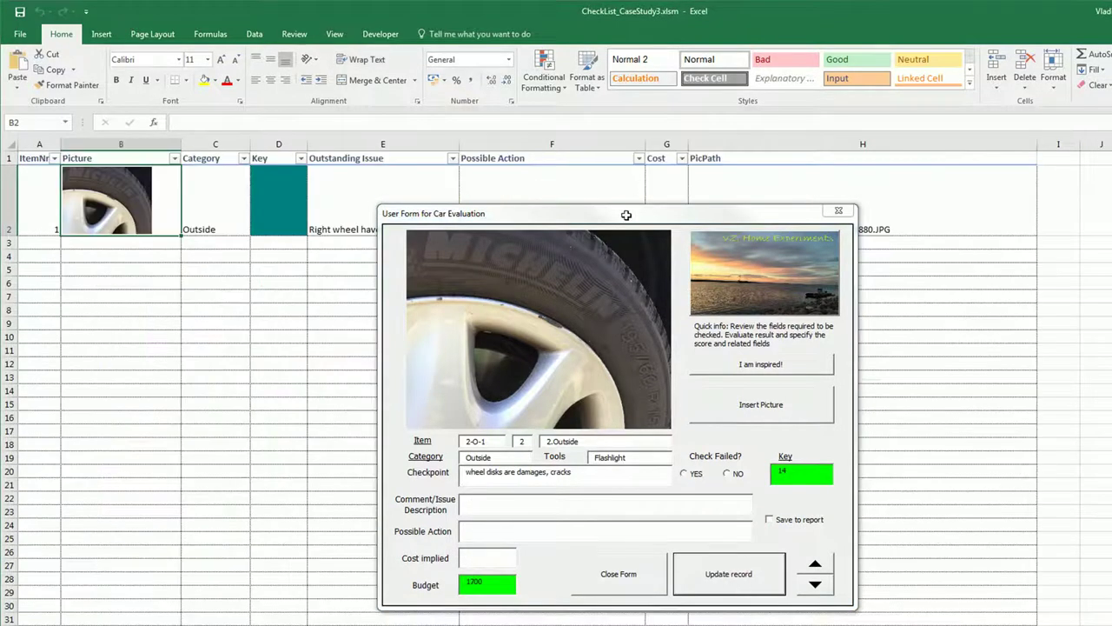
- Close the evaluation form and select the report entry in row 2
drag(626, 215, 611, 261)
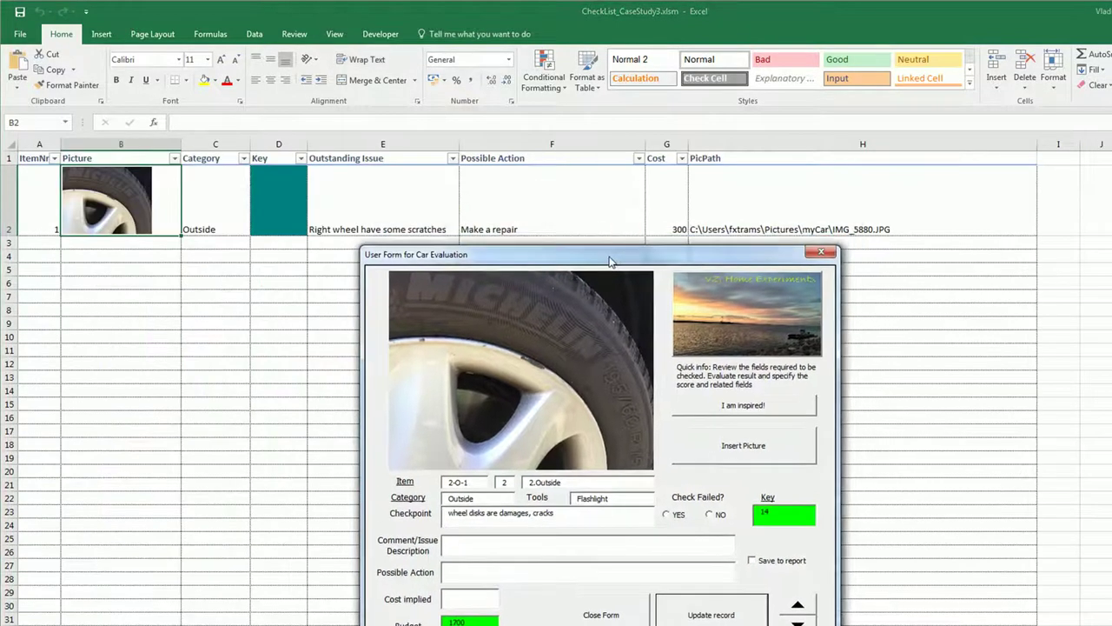
click(596, 615)
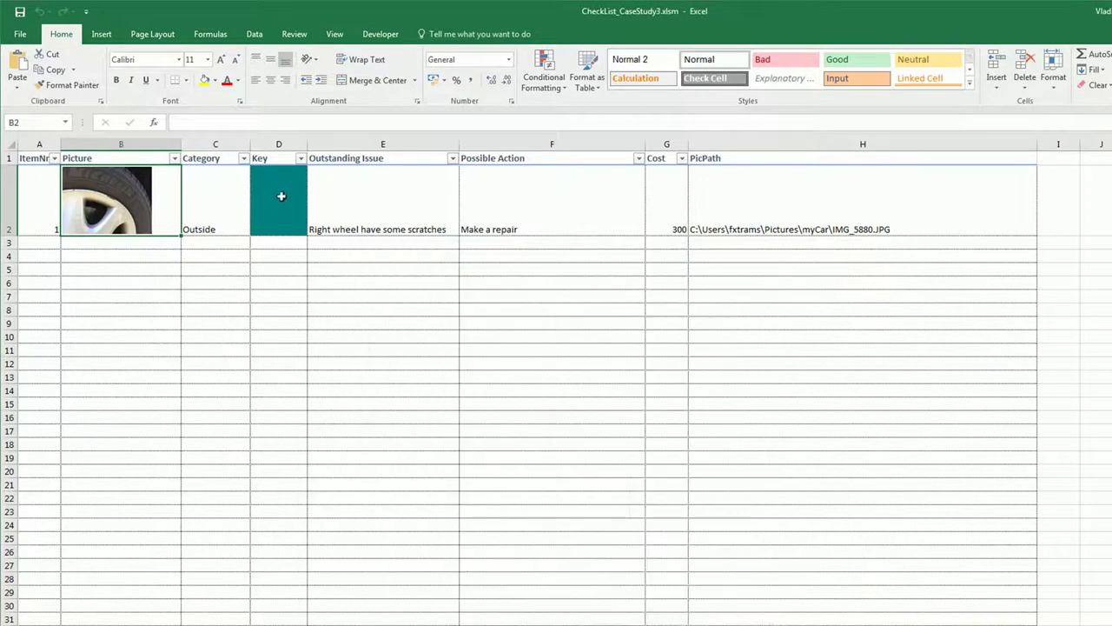
click(356, 197)
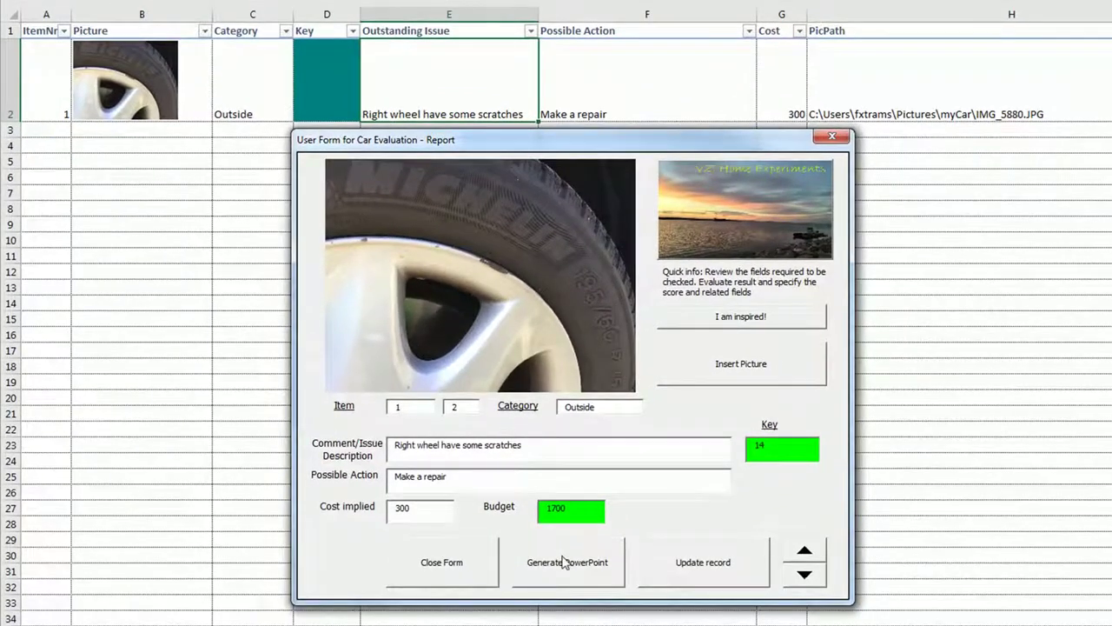
- Generate PowerPoint slides from the wheel-scratches report record
click(563, 562)
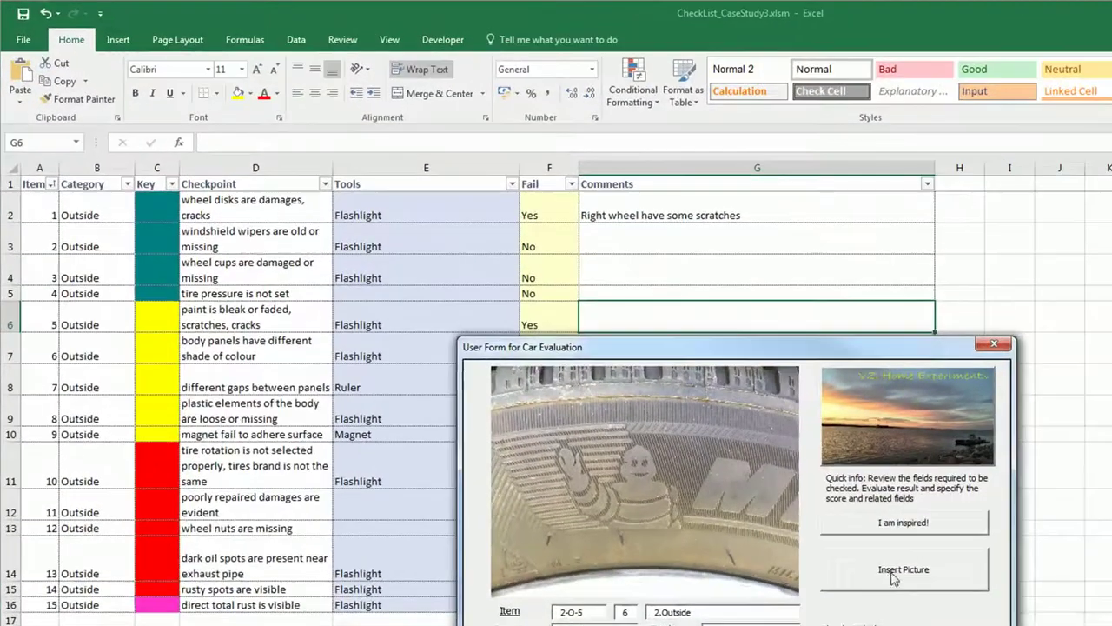
- Attach the side-panel photo, comment 'Some scratches on right', and save the paint item to the report
click(658, 421)
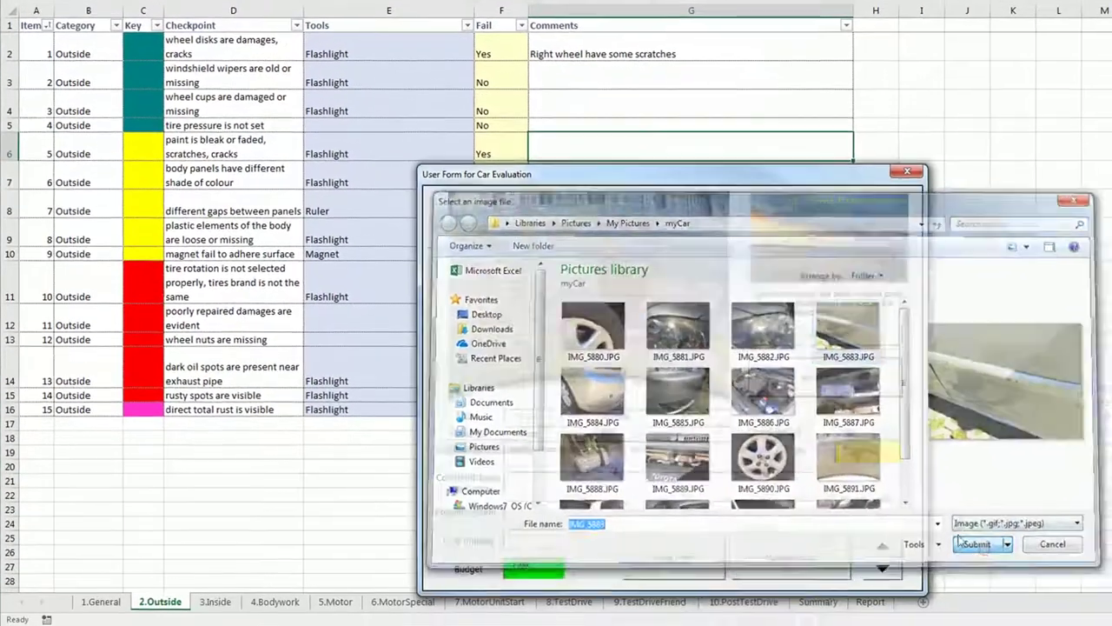
click(973, 551)
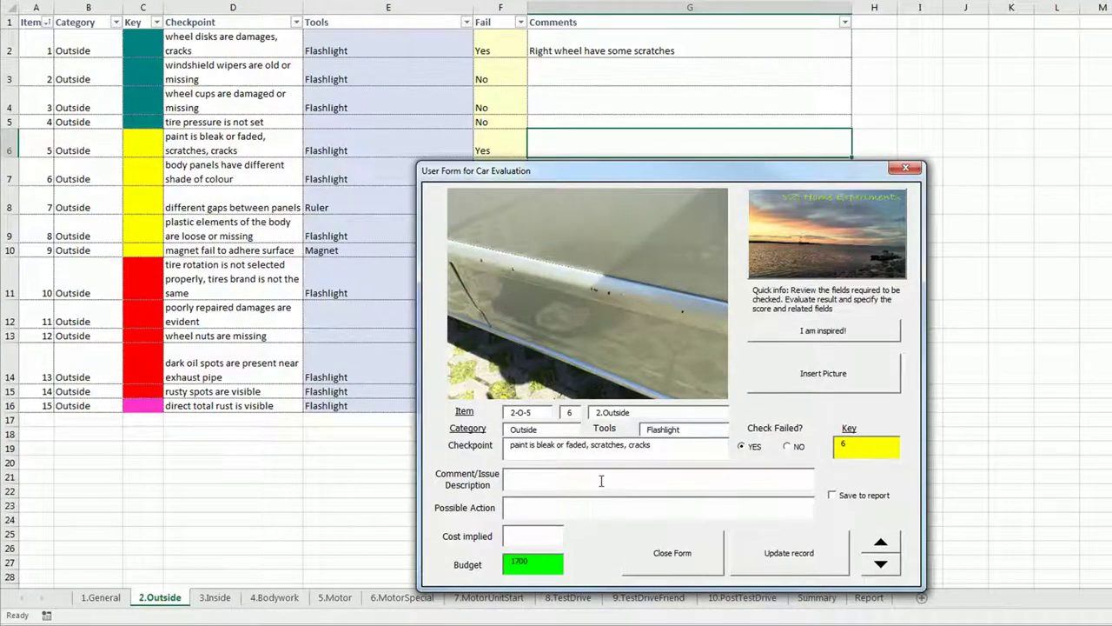
text(Some scratches o)
text(n right side)
click(604, 499)
text(repair)
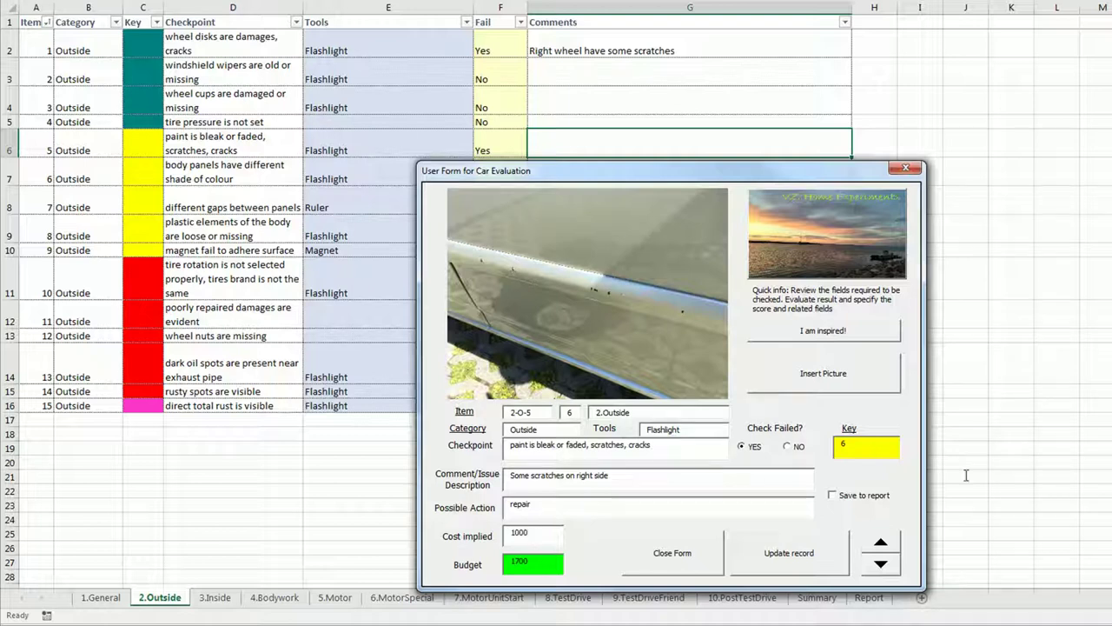
click(832, 495)
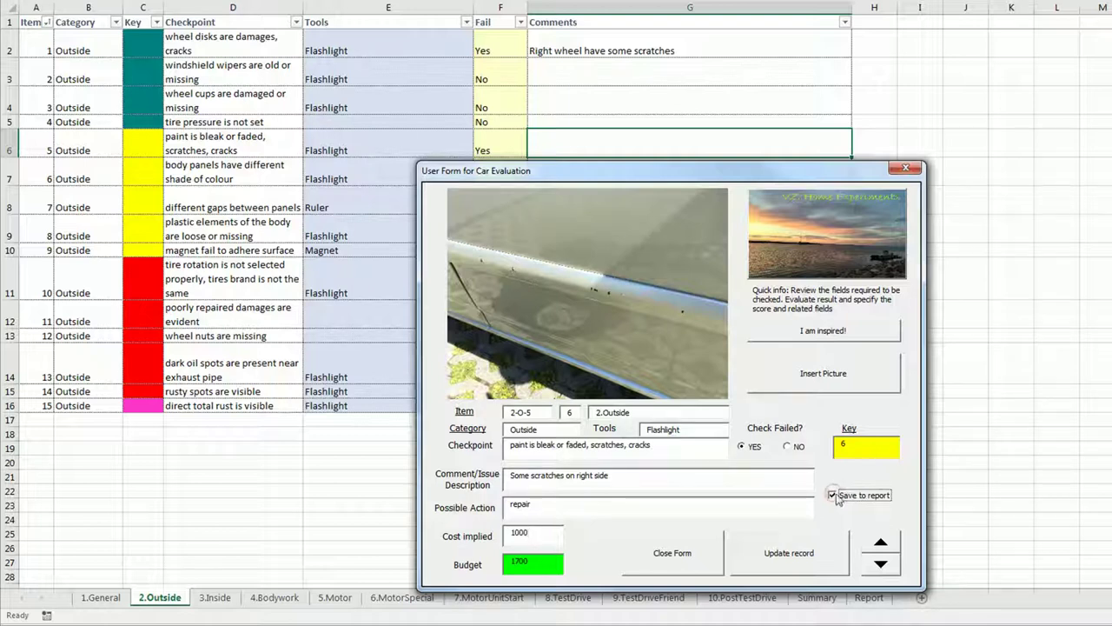
click(793, 554)
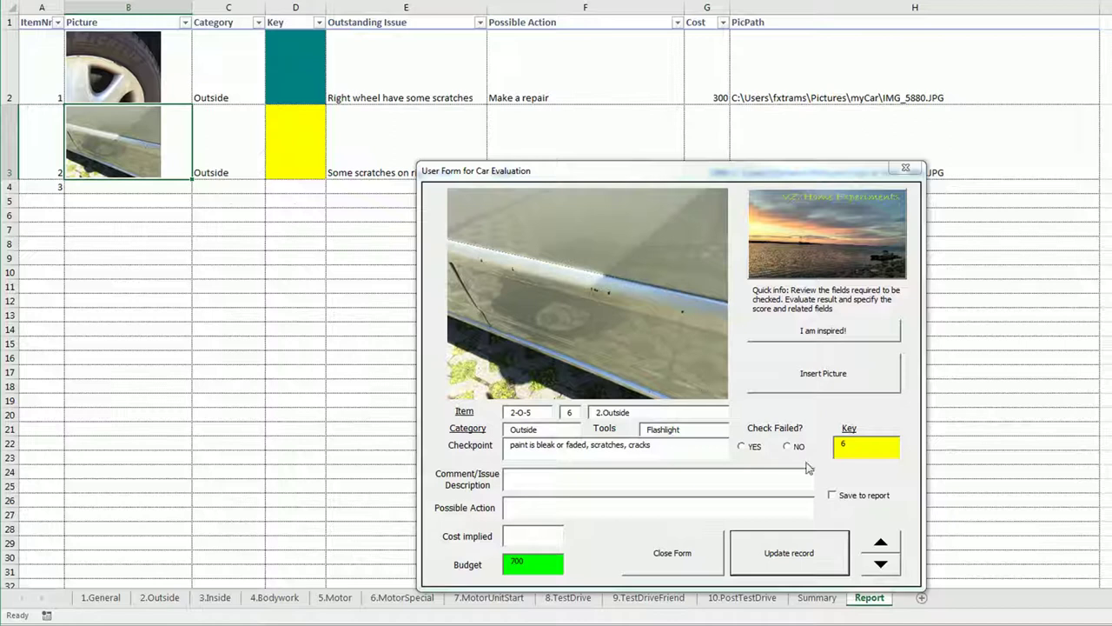
click(881, 541)
click(881, 540)
- Mark the body panels shade checkpoint as No and save it
click(880, 540)
click(881, 540)
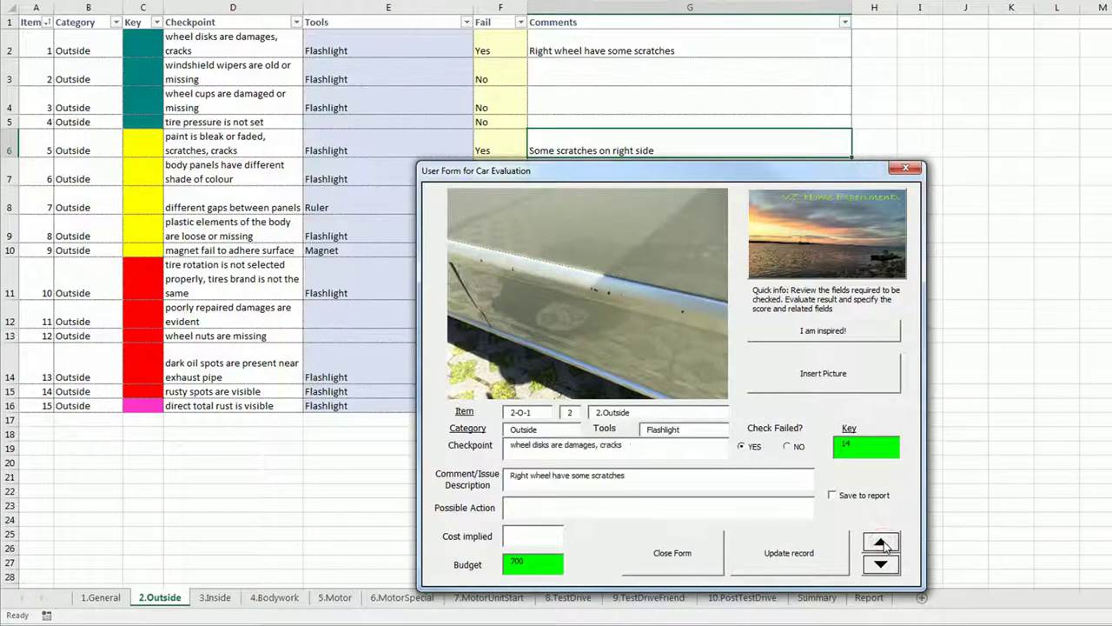
click(881, 564)
click(881, 564)
click(881, 563)
click(881, 563)
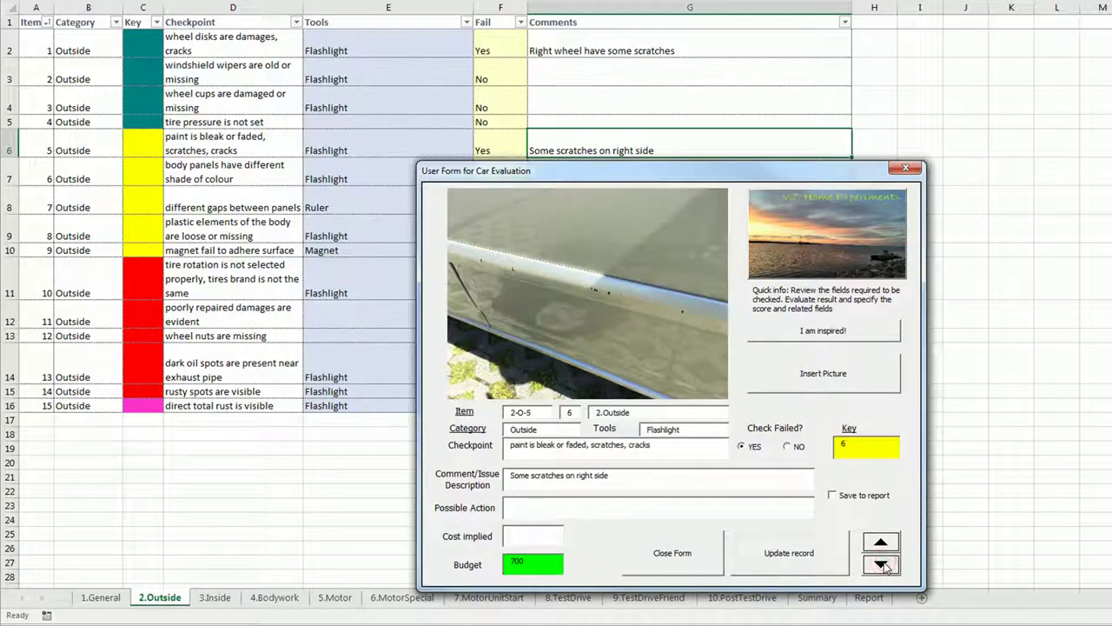
click(881, 540)
click(881, 564)
click(888, 564)
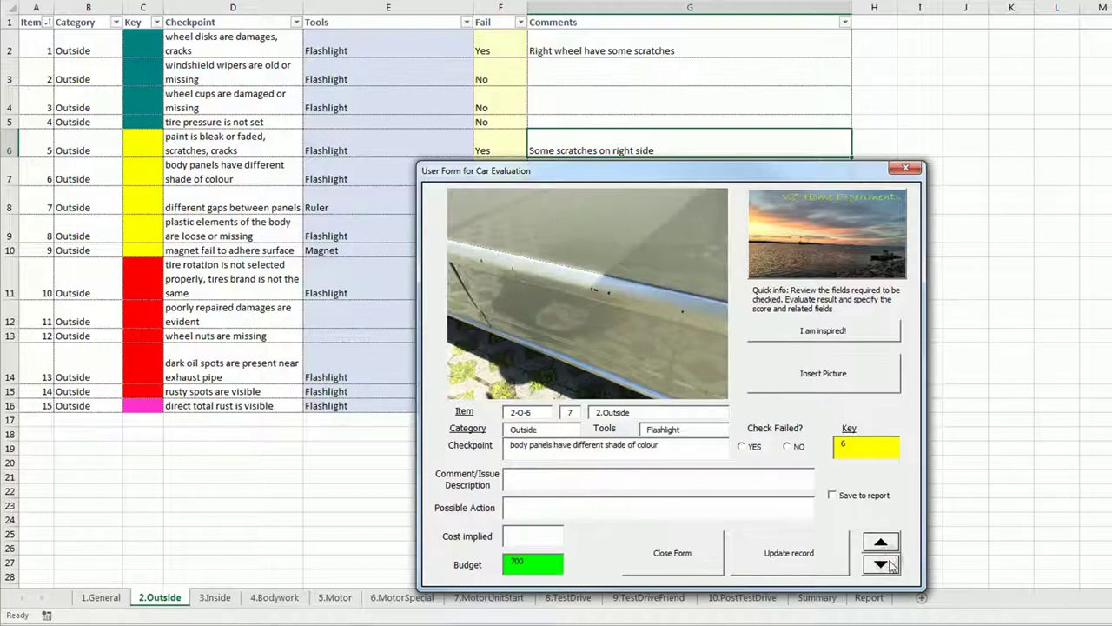
click(788, 446)
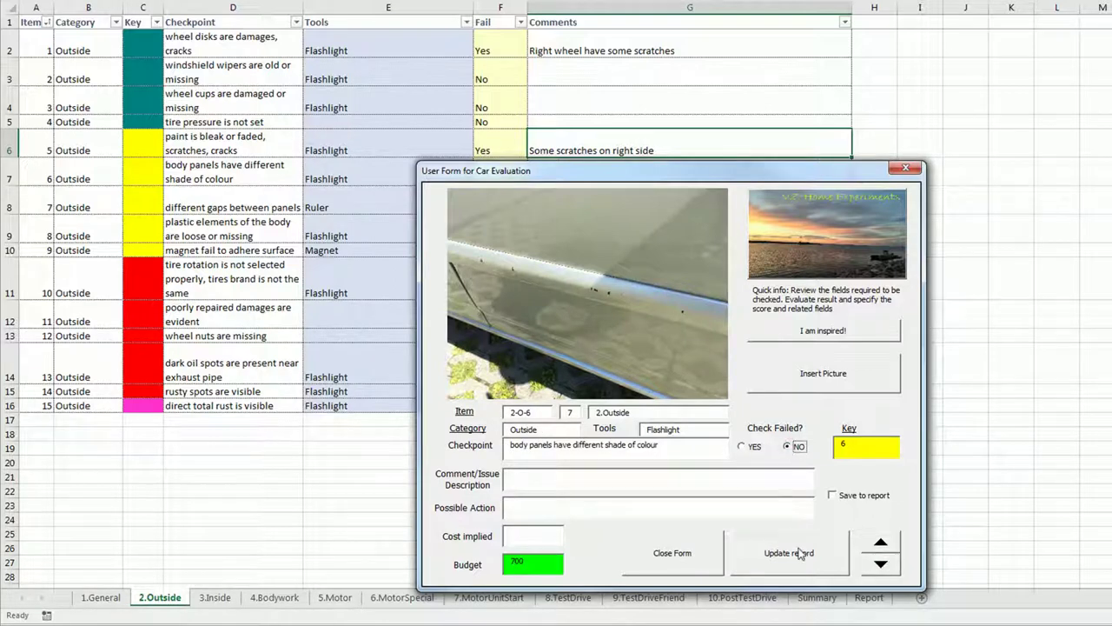
click(792, 549)
click(793, 299)
drag(671, 172, 794, 176)
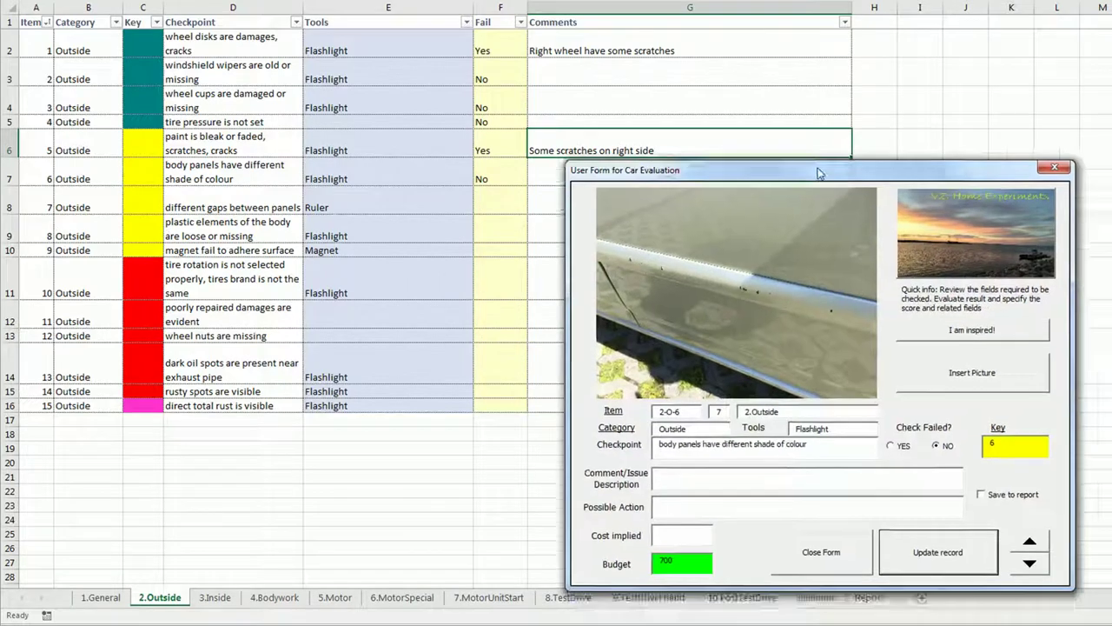
- Record the plastic elements and magnet adhesion checkpoints as No
click(1005, 569)
key(Return)
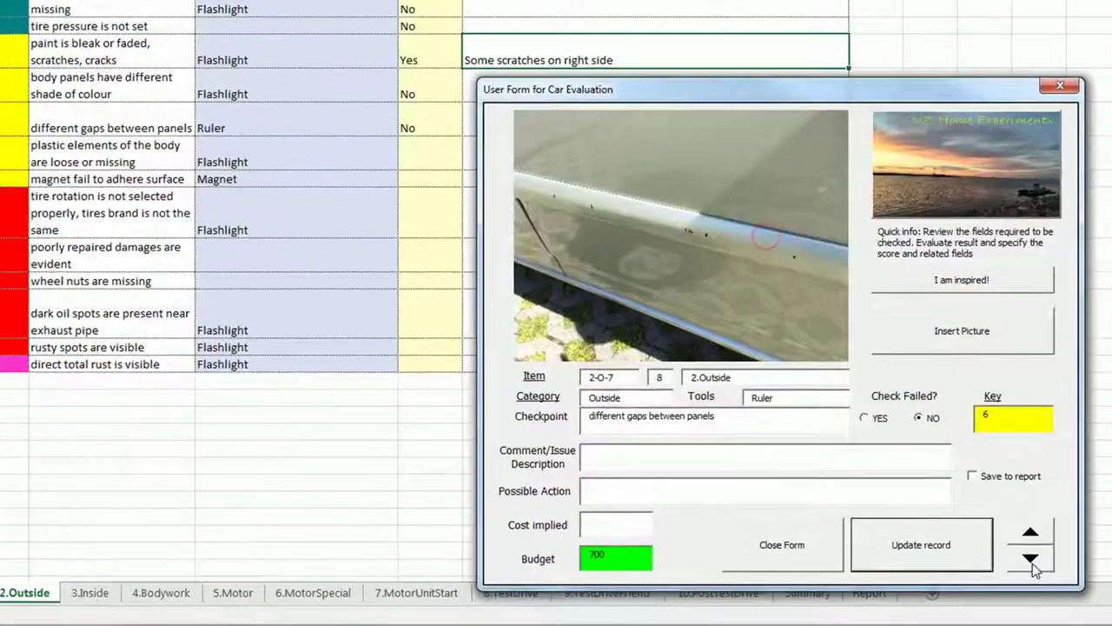
click(1031, 561)
click(919, 415)
click(955, 544)
click(775, 230)
click(1039, 563)
click(942, 415)
click(936, 542)
click(767, 239)
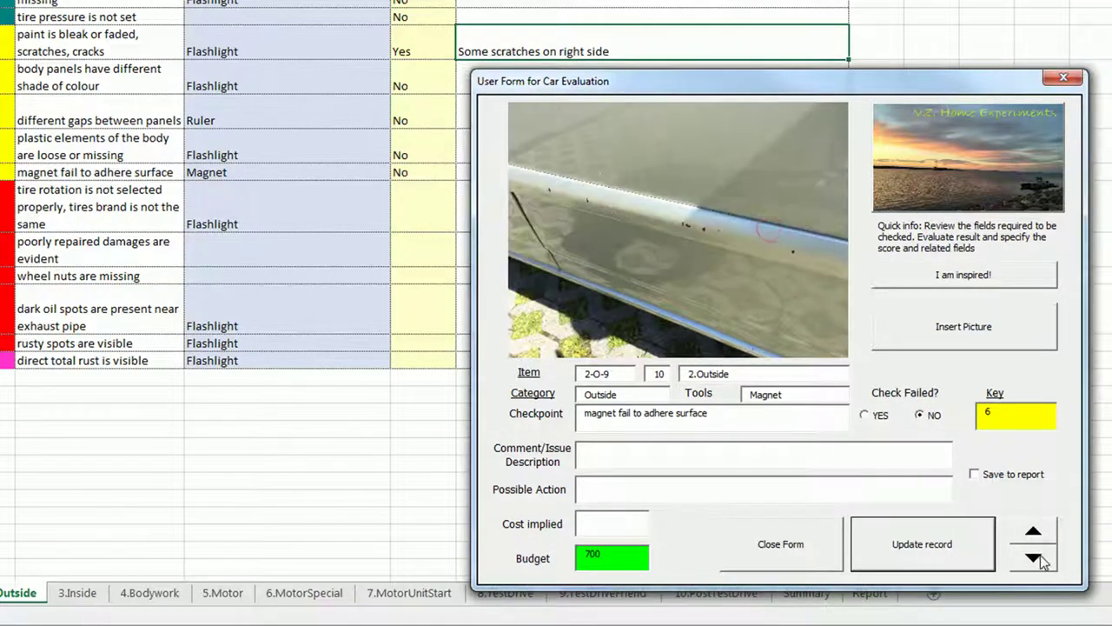
- Mark tire rotation as No and poorly repaired damages as failed
click(1033, 557)
click(920, 415)
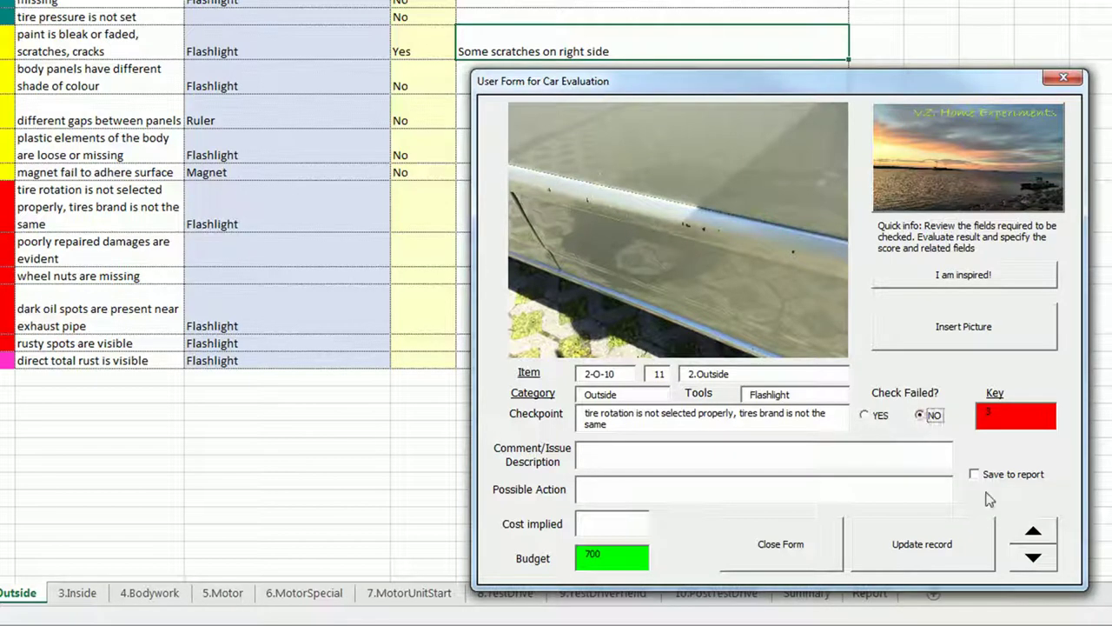
click(947, 544)
click(777, 231)
click(1033, 557)
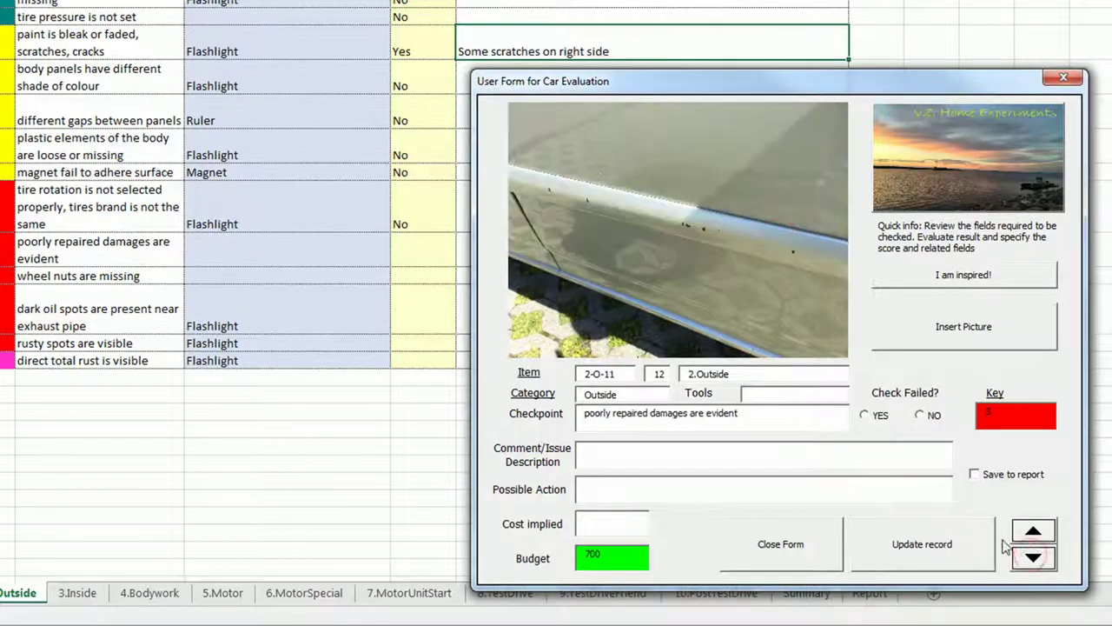
click(877, 415)
click(960, 337)
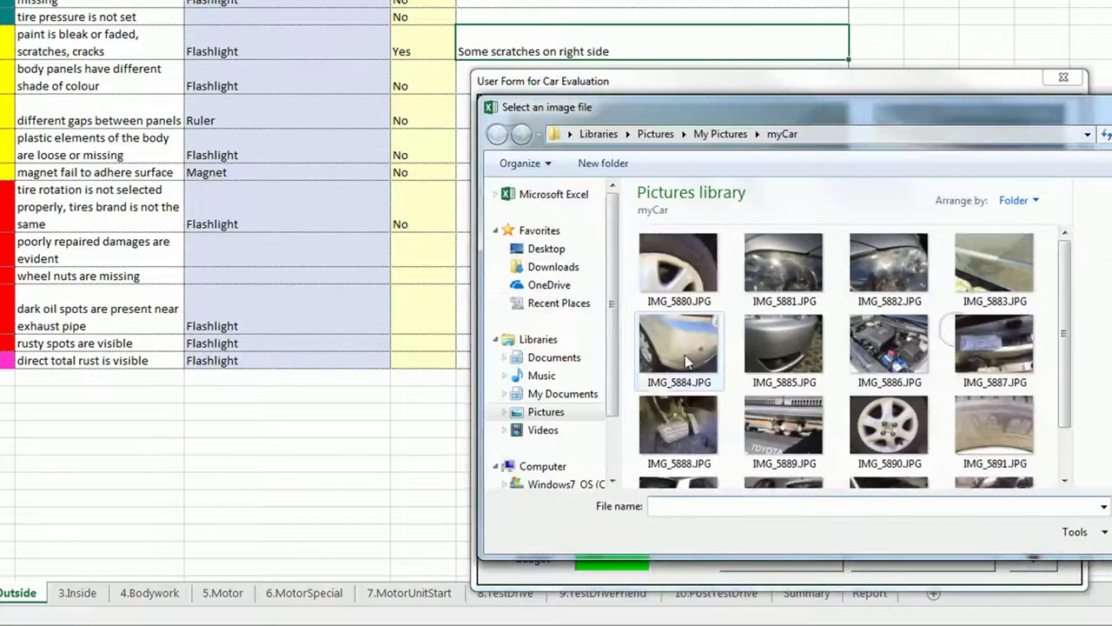
- Attach bumper photo IMG_5884.JPG, comment 'Some accident?', cost 800, and save the item to the report
double_click(752, 491)
click(682, 452)
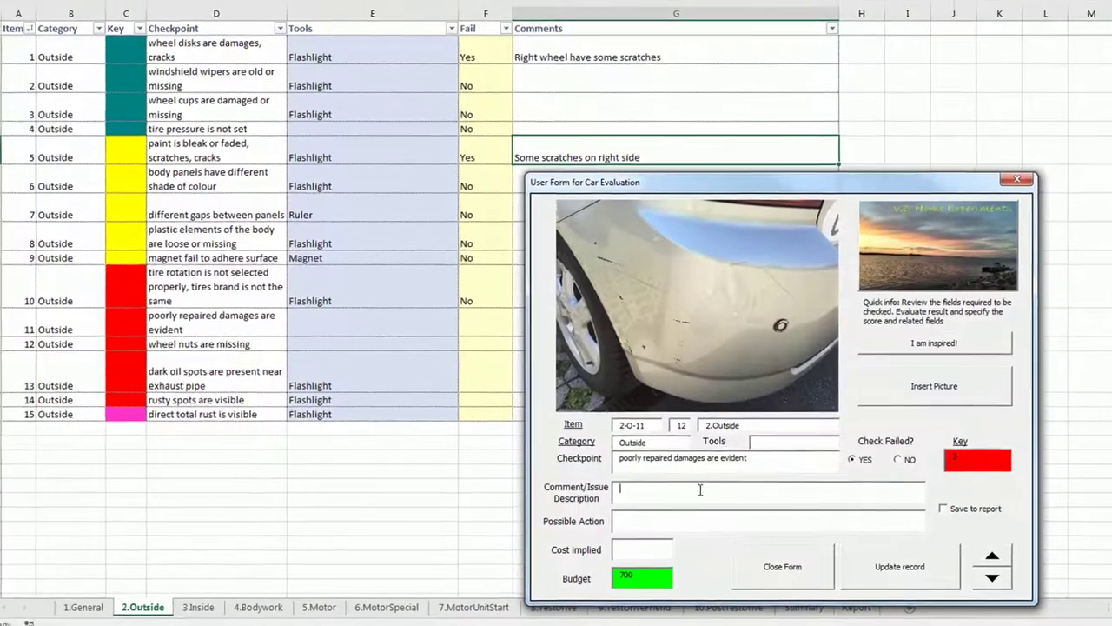
text(Some accident?)
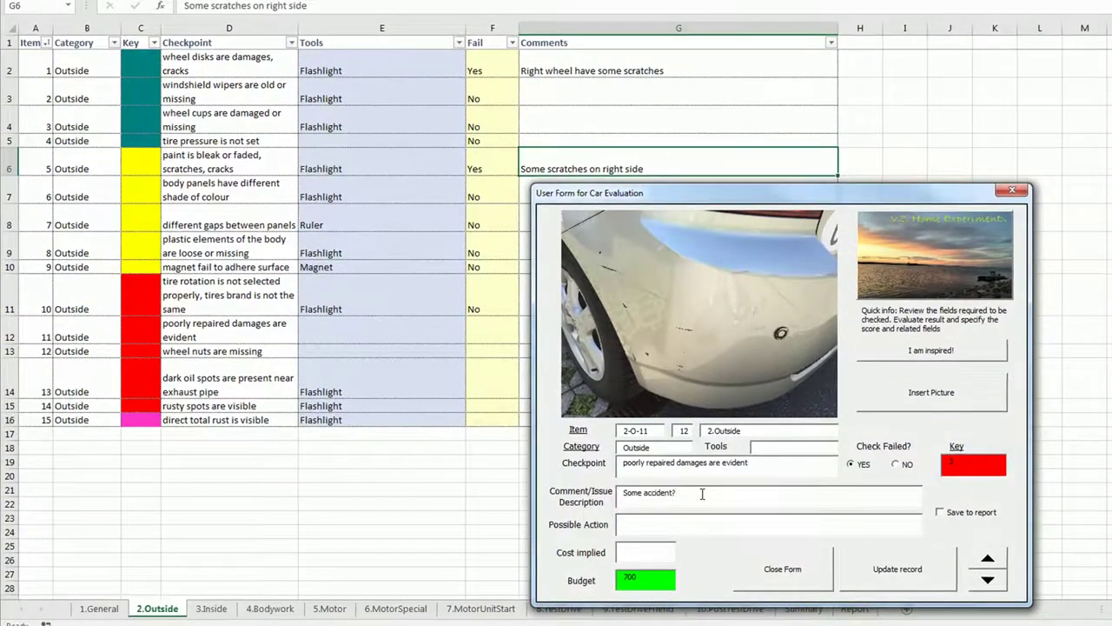
text(d repa)
click(663, 546)
text(800)
click(974, 519)
click(934, 573)
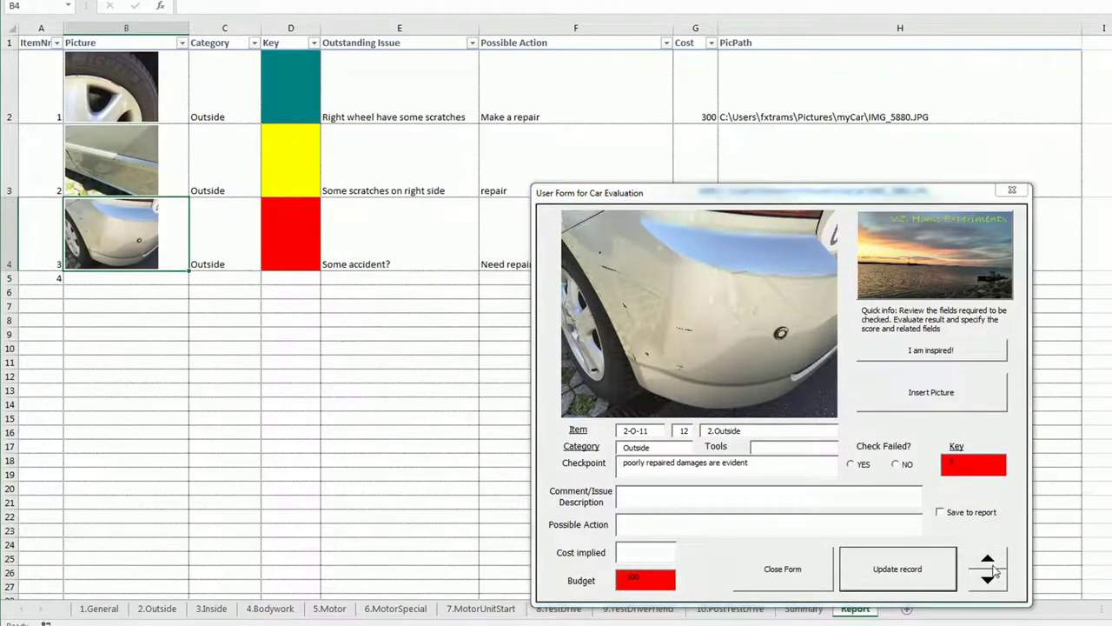
click(994, 579)
- Mark the wheel nuts and dark oil spots checks as No
click(994, 579)
click(988, 557)
click(988, 557)
click(994, 580)
click(895, 464)
click(903, 569)
click(762, 314)
click(993, 580)
click(896, 464)
click(898, 569)
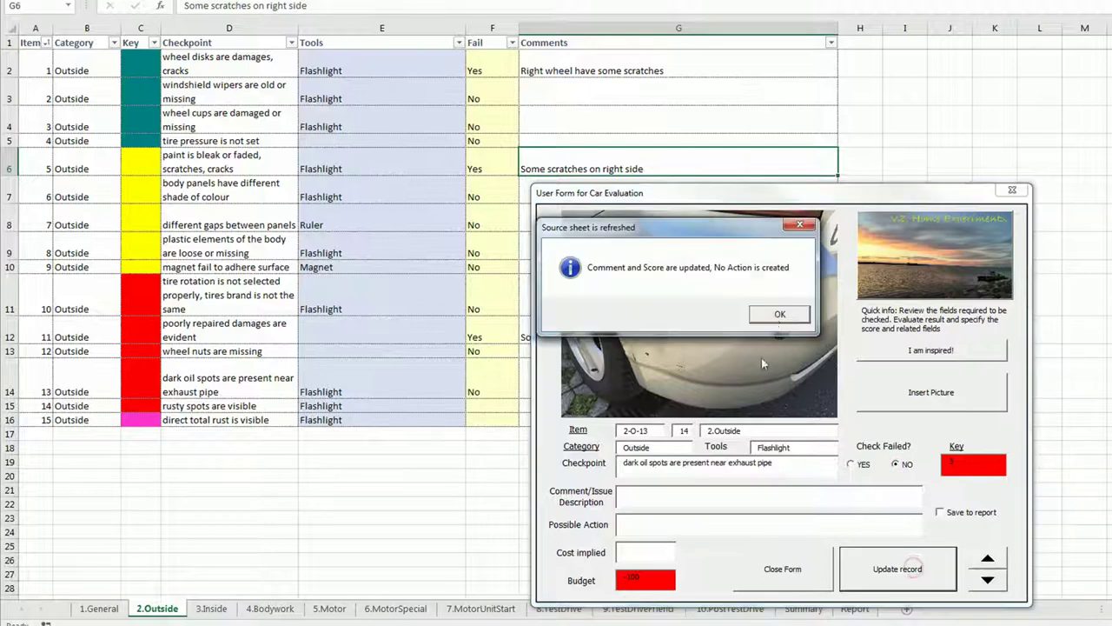
click(774, 311)
- Mark the rusty spots and total rust checks as No, close the form, and view the Report sheet
click(996, 580)
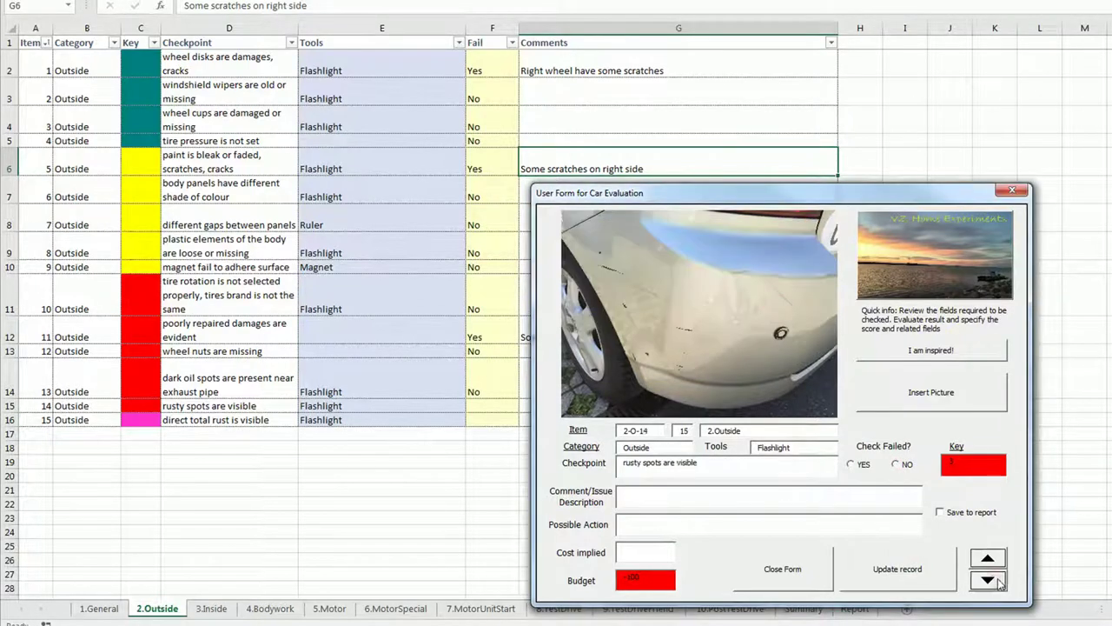
drag(699, 193, 790, 166)
click(987, 436)
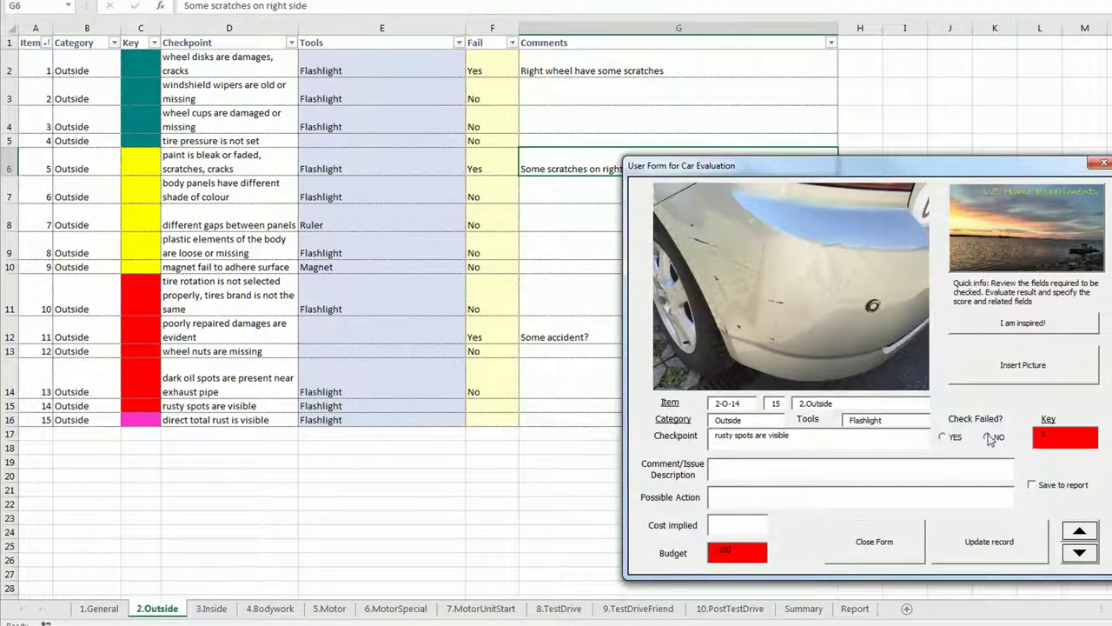
click(989, 547)
click(776, 316)
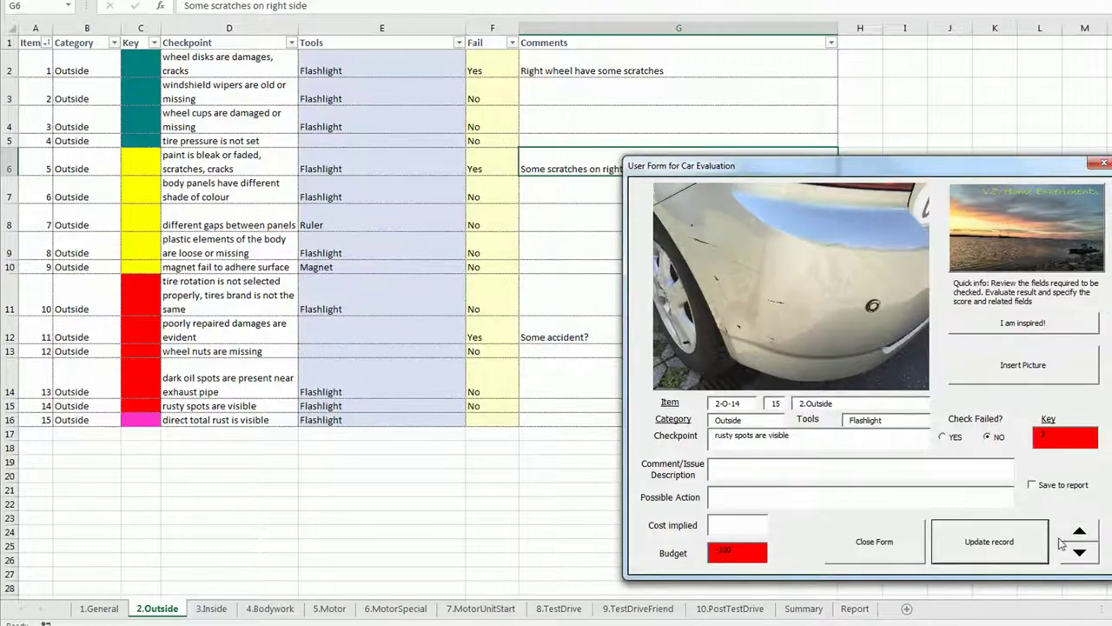
click(1080, 553)
click(987, 436)
click(989, 541)
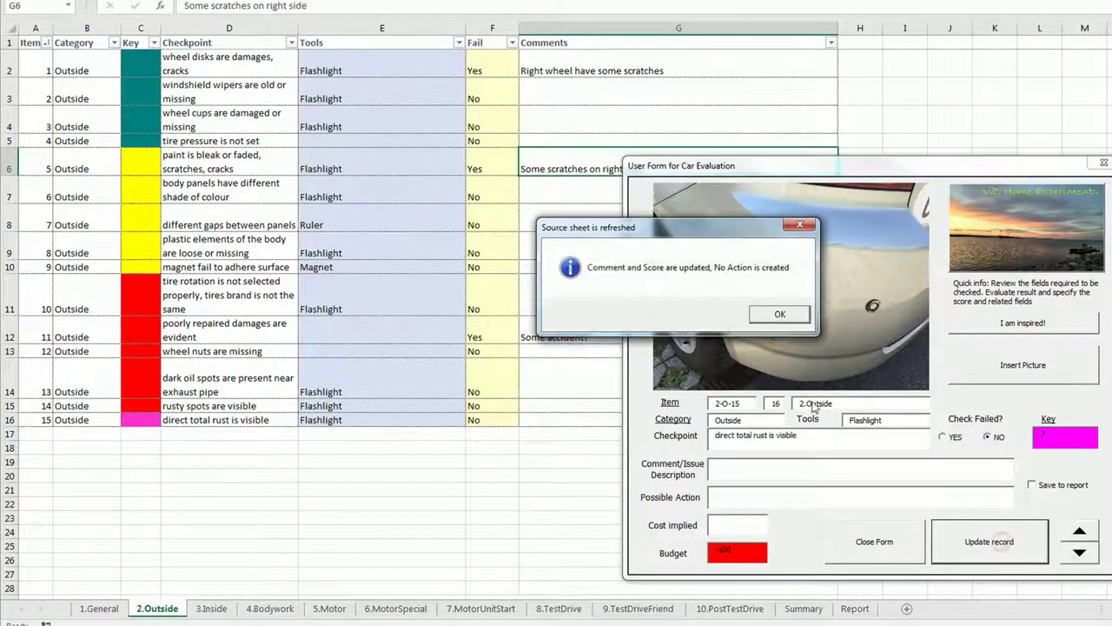
click(774, 315)
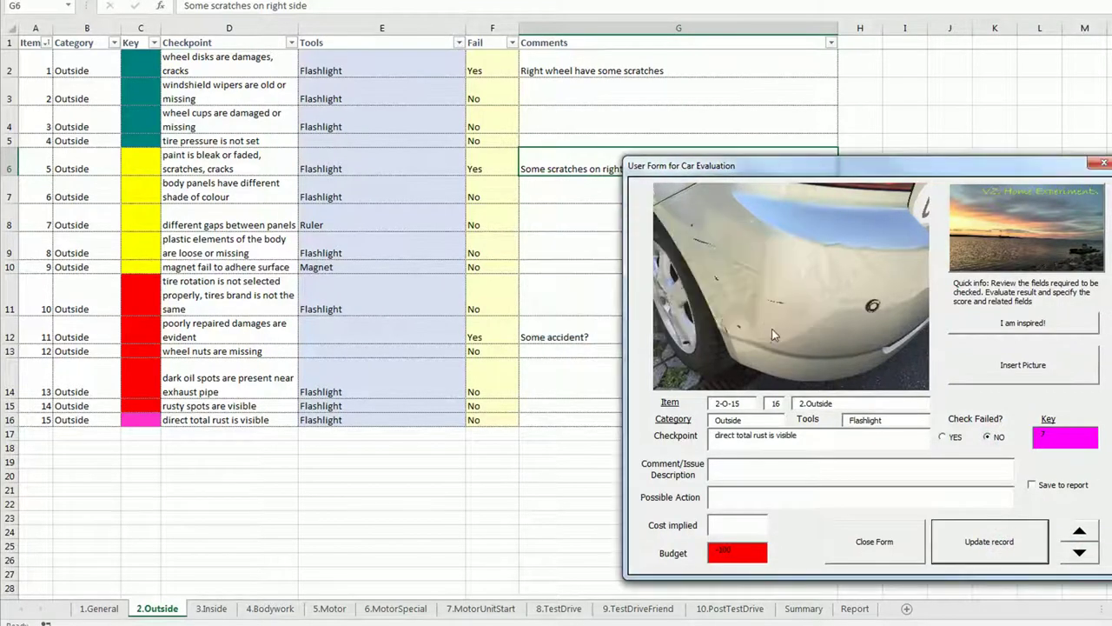
click(874, 544)
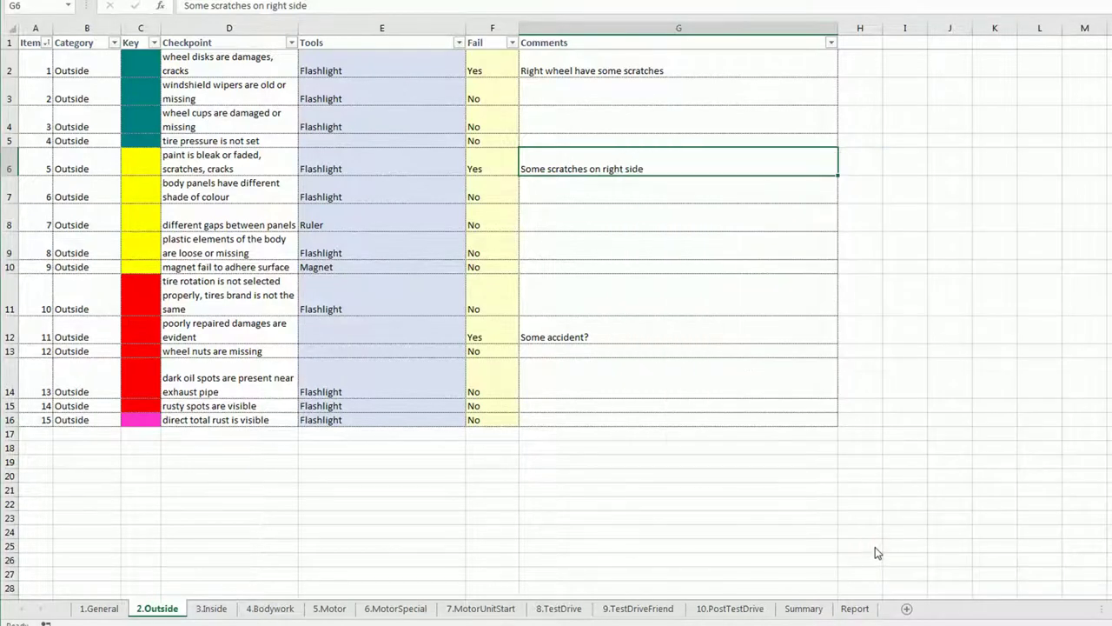
click(373, 448)
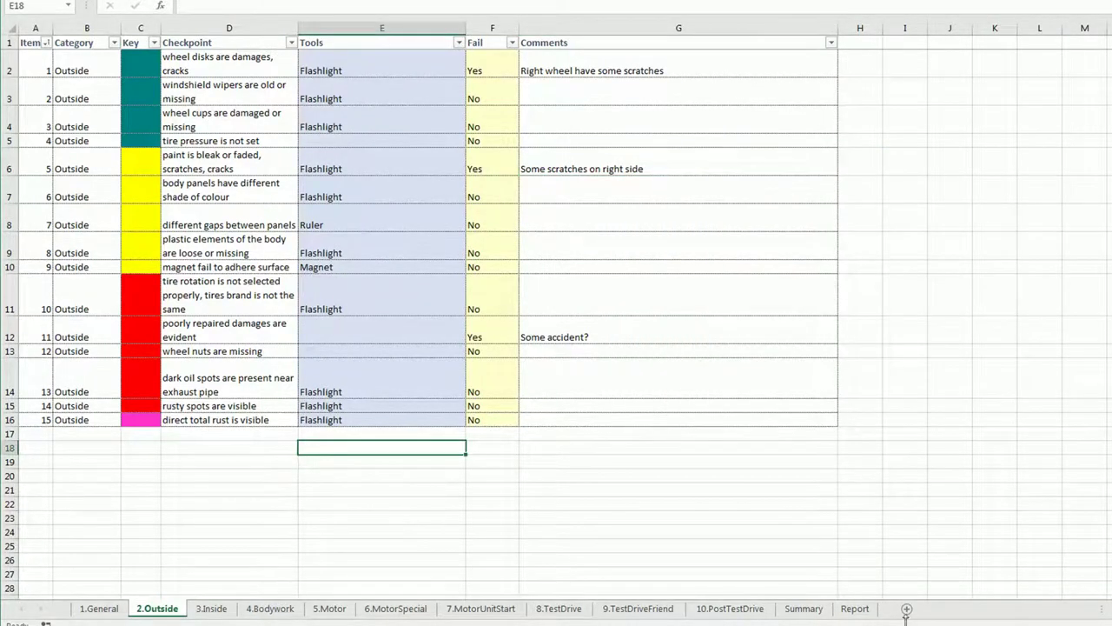
click(855, 609)
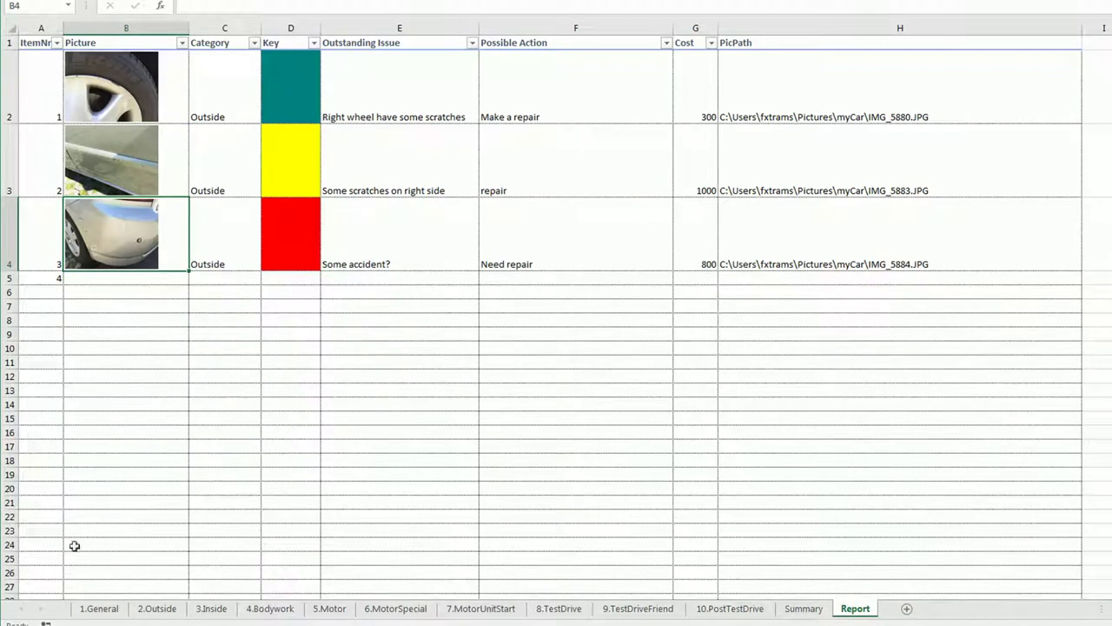
- On 3.Inside, set brake pedal F9 to No with comment 'Good condition' and save it to the report
click(211, 608)
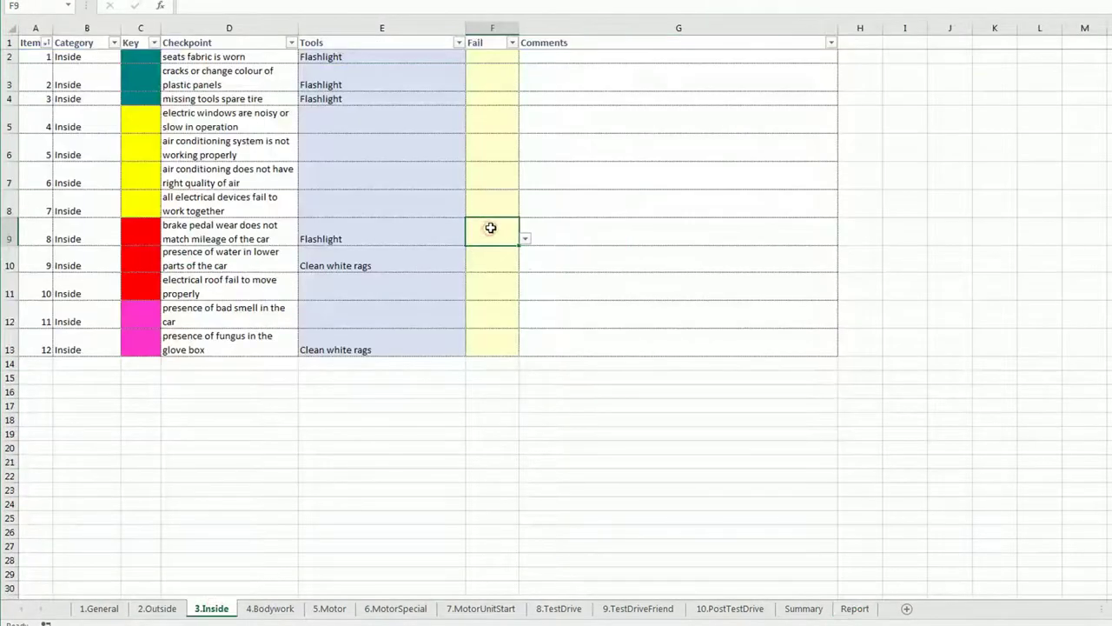
click(492, 229)
click(496, 266)
click(573, 233)
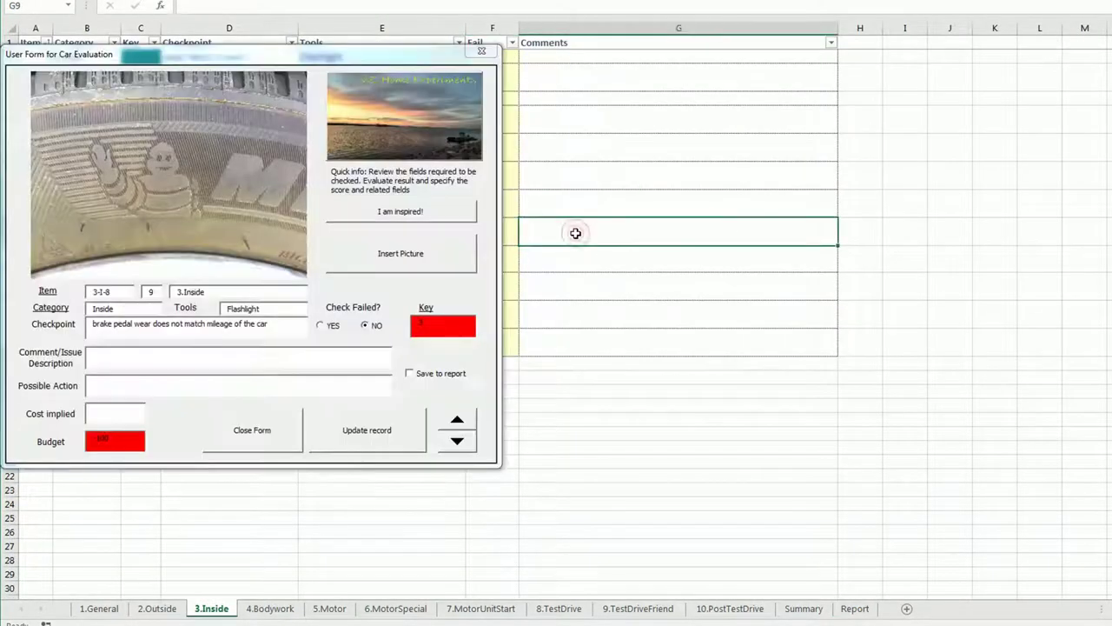
click(256, 356)
text(Good condition)
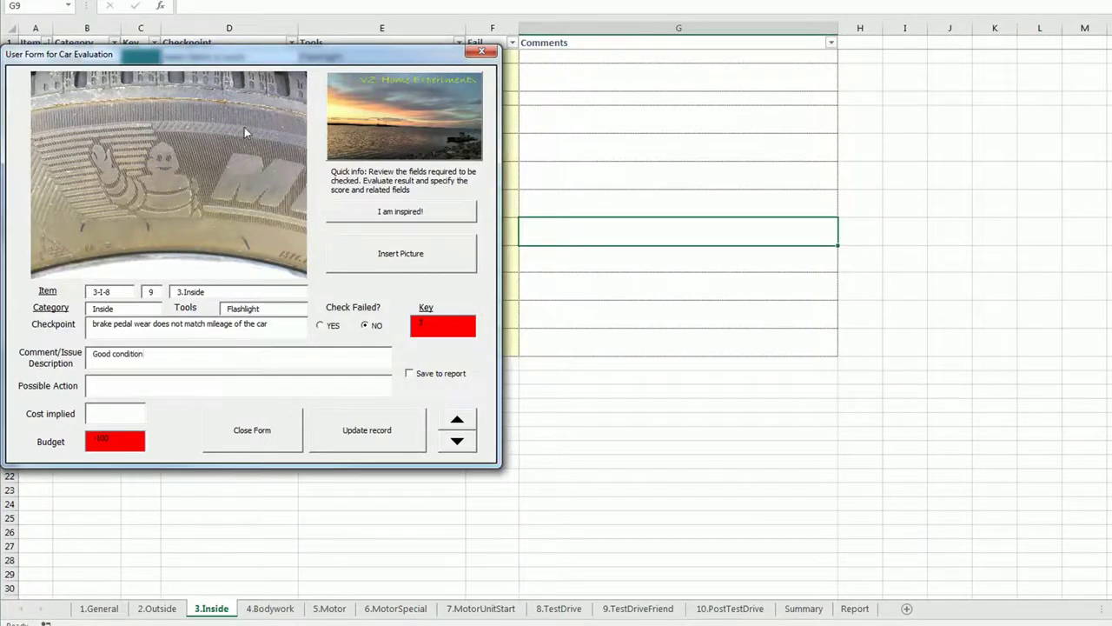
drag(264, 56, 901, 31)
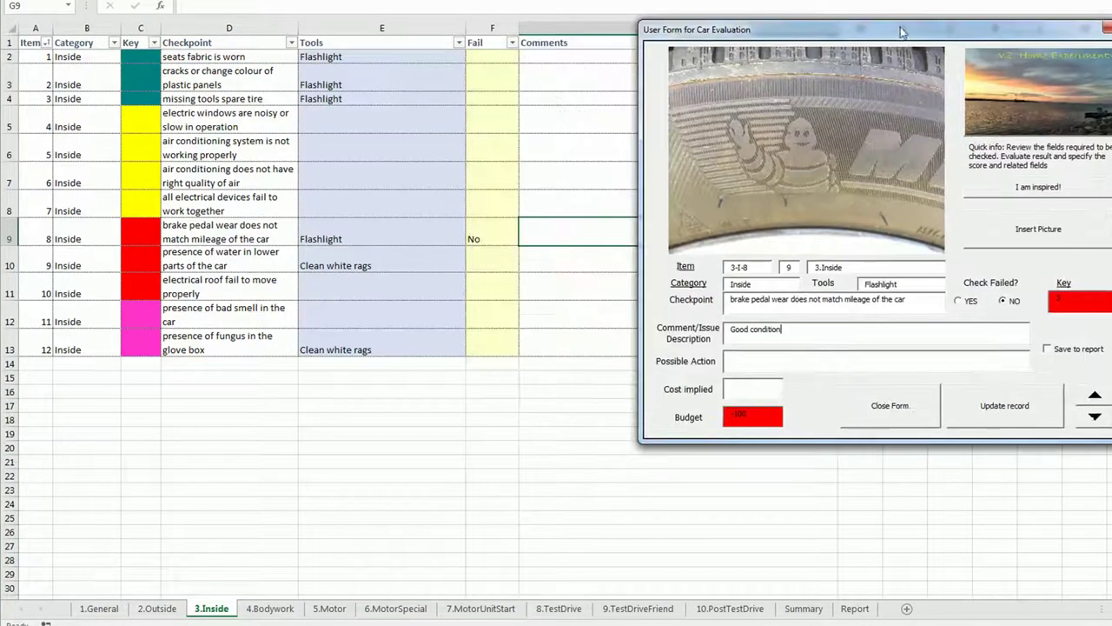
click(1047, 349)
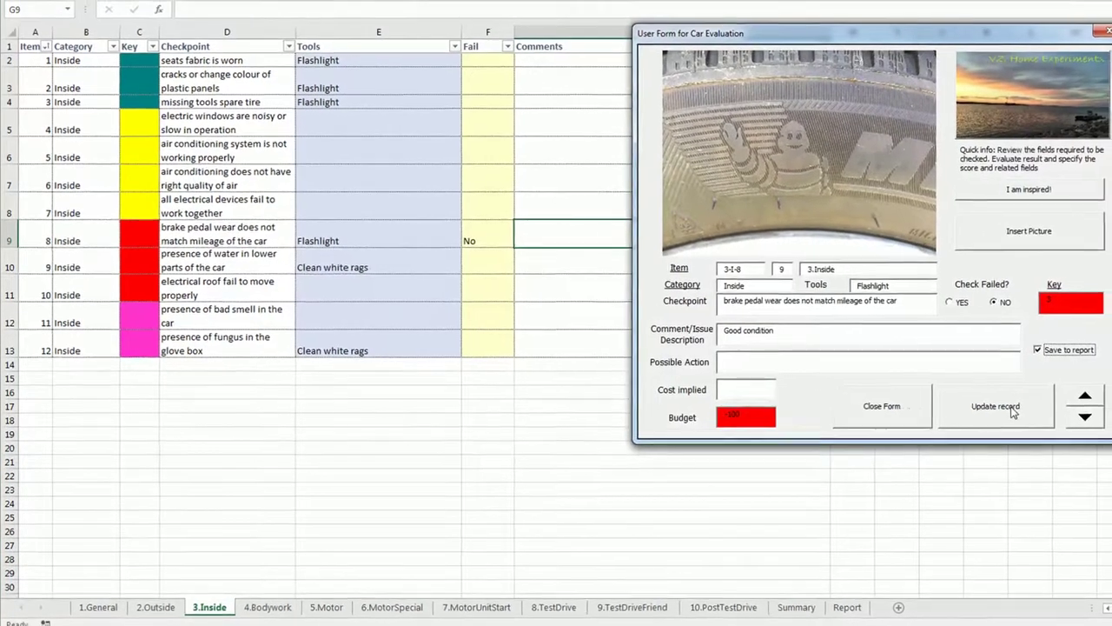
click(845, 362)
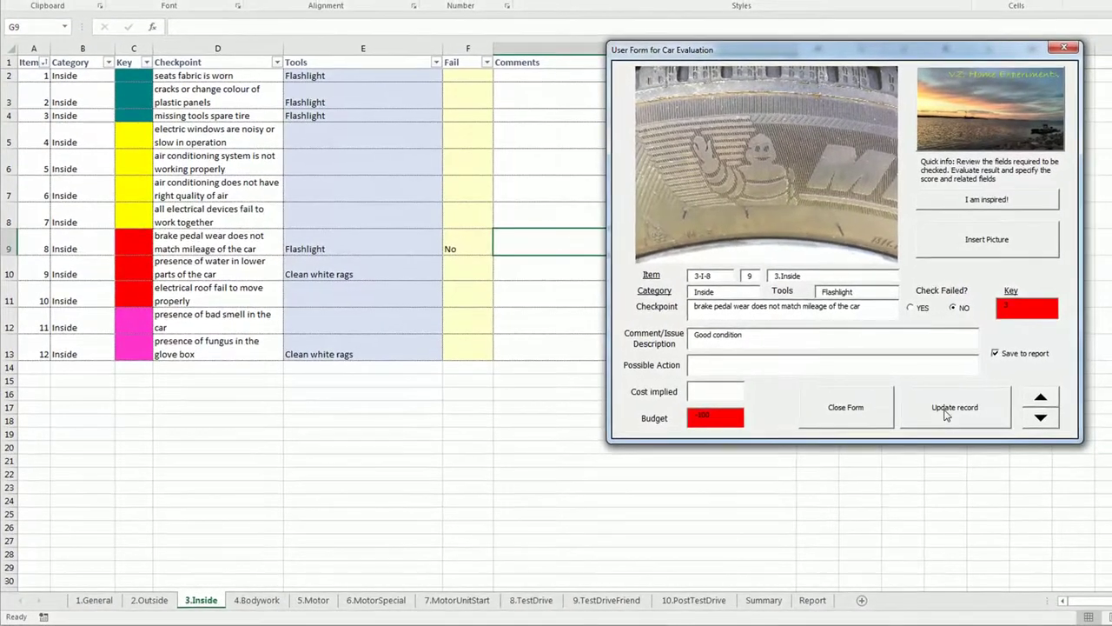
click(946, 415)
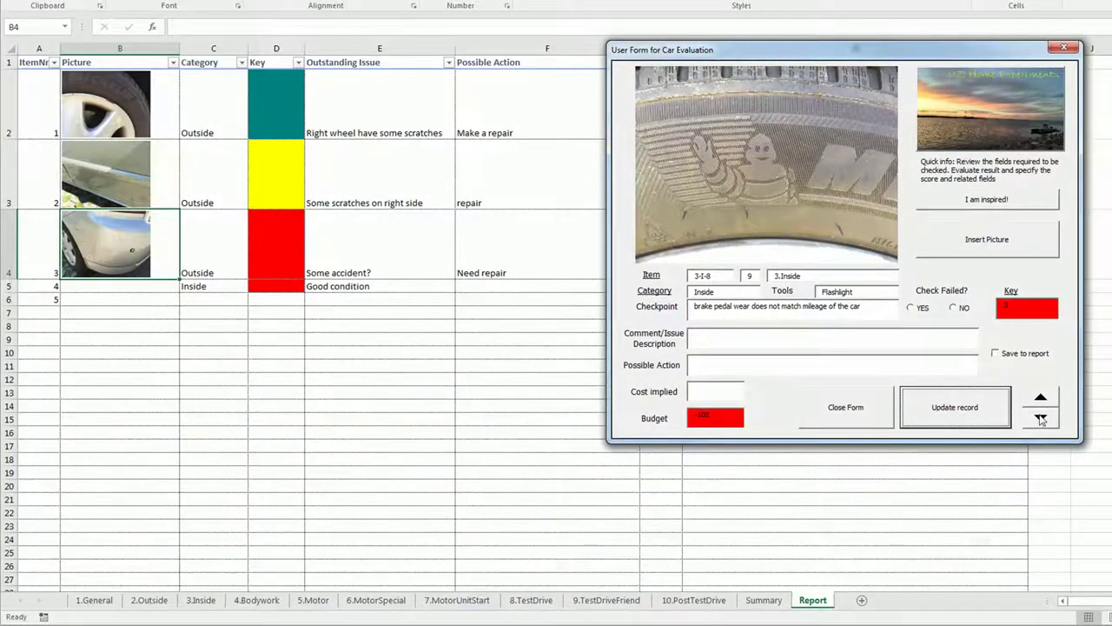
- Mark the water check as No, then return to the plastic panels check as failed
click(1040, 414)
click(952, 308)
click(953, 405)
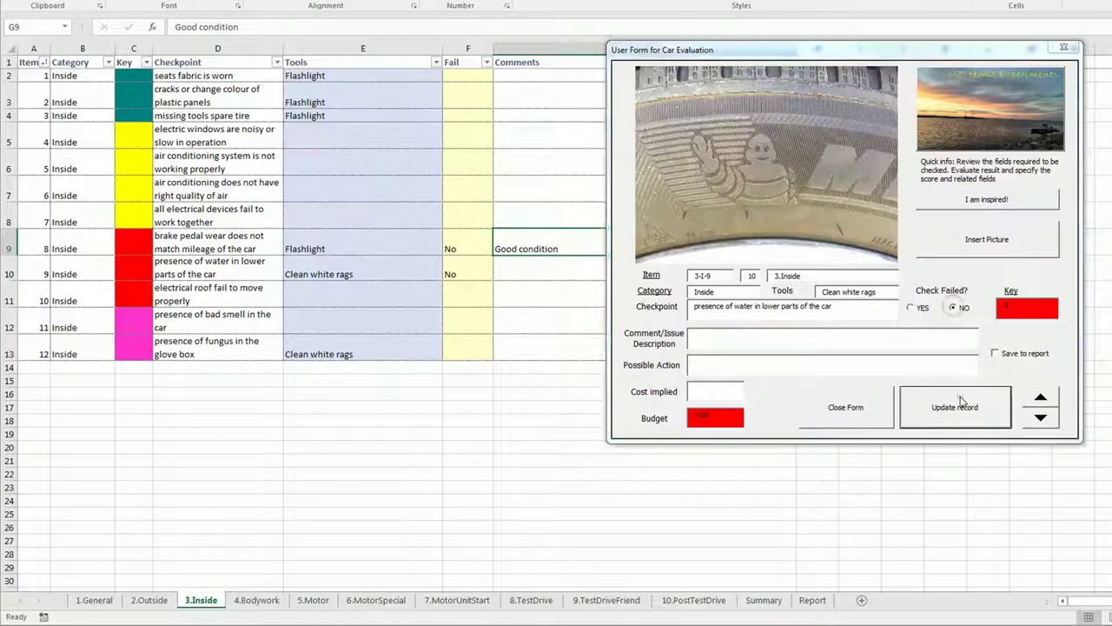
click(739, 320)
click(1039, 403)
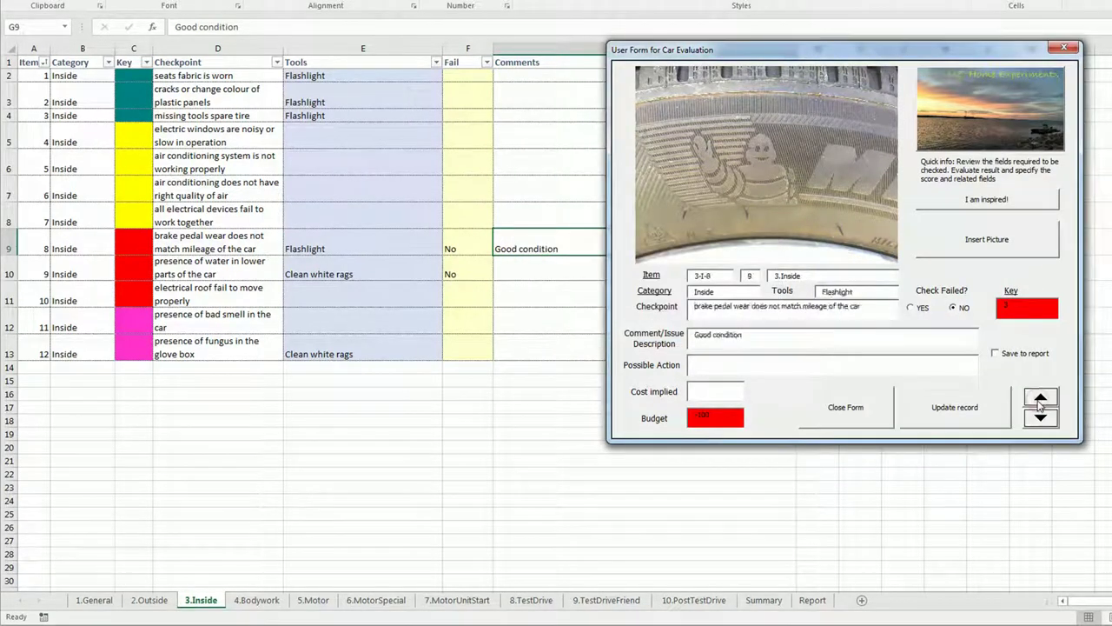
click(1039, 402)
click(1039, 402)
click(1039, 402)
click(1039, 402)
click(1039, 402)
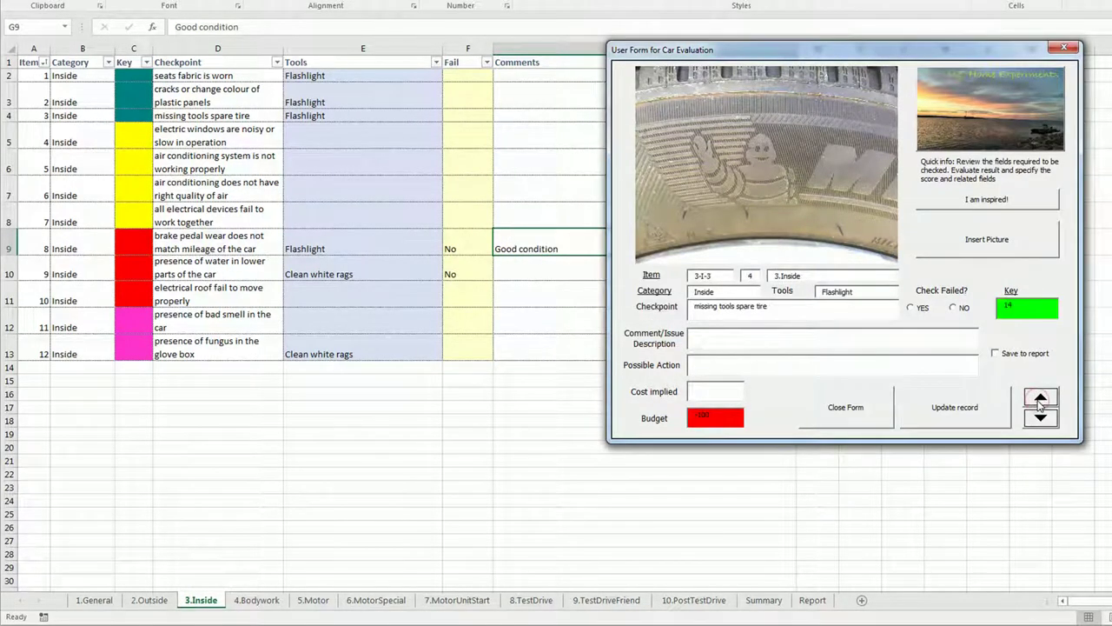
click(1040, 398)
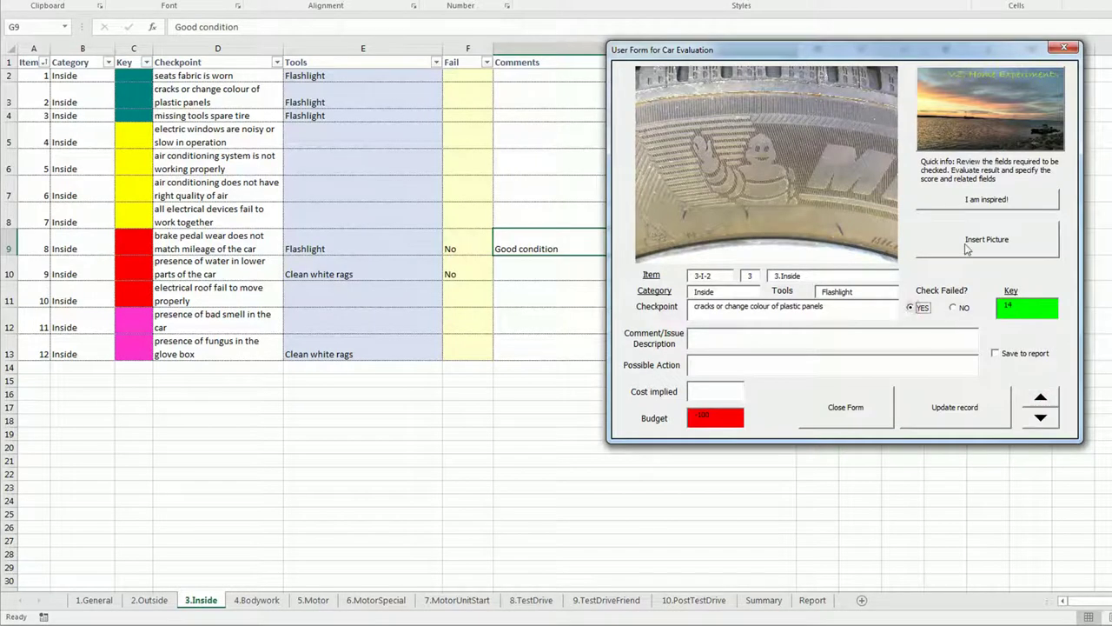
- Attach headlight photo IMG_5882.JPG with 'shades on the lamps', 'polishing?', cost 200, and save to the report
click(986, 239)
click(929, 191)
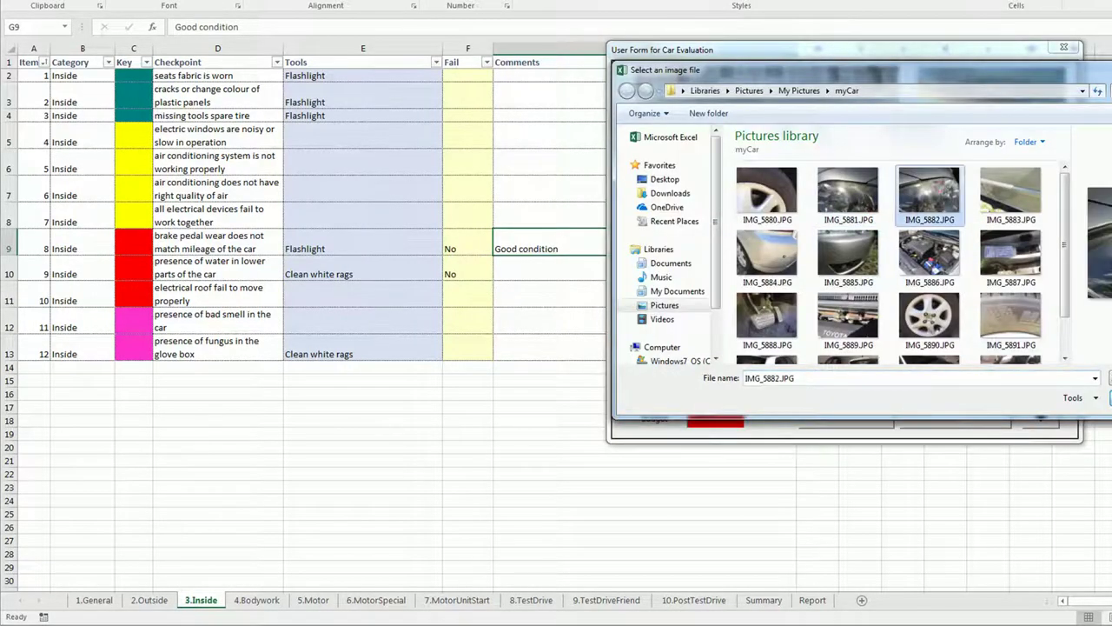
double_click(945, 217)
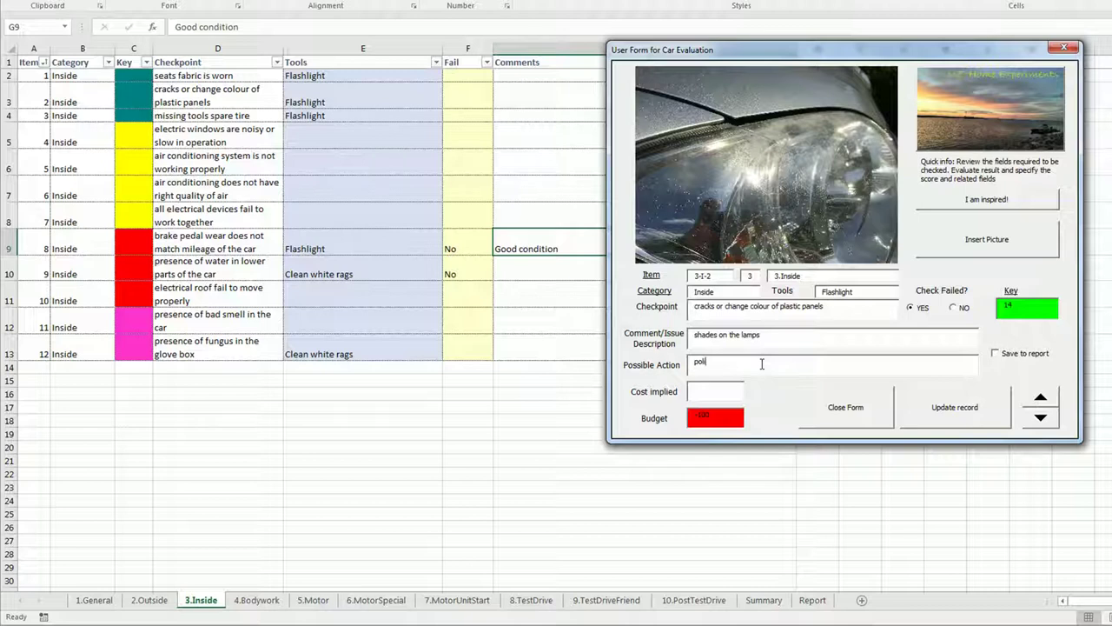
text(200)
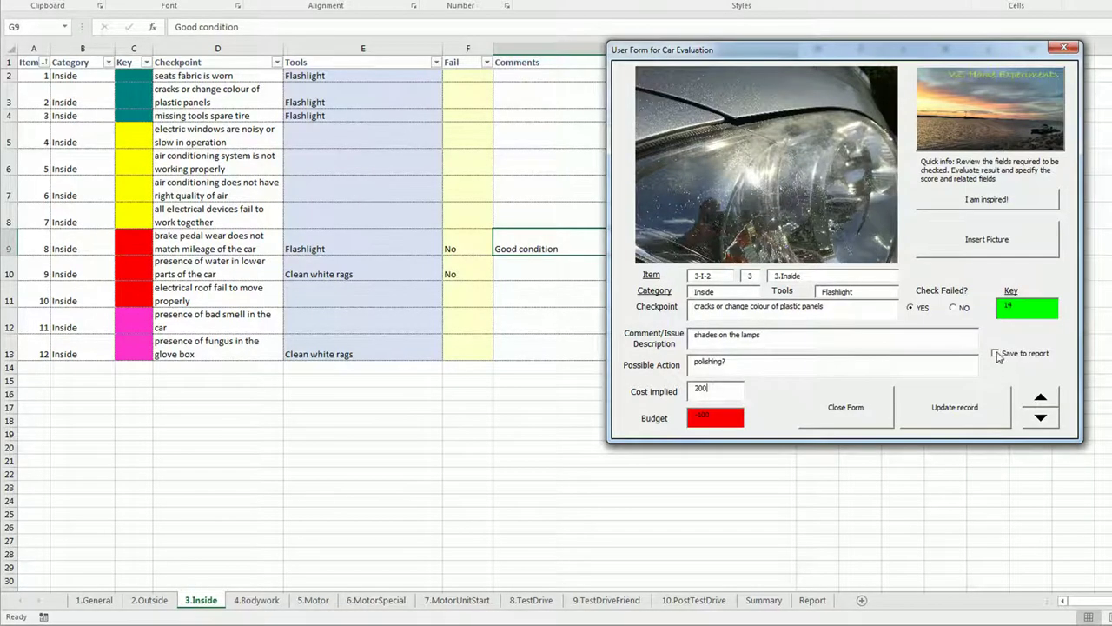
click(996, 354)
click(975, 415)
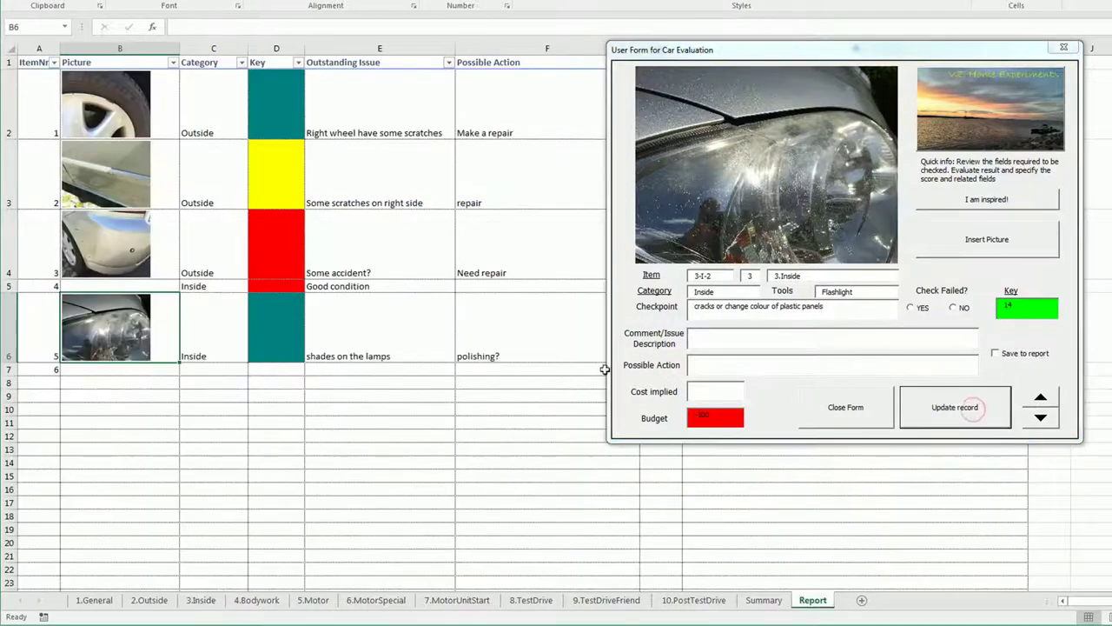
click(855, 409)
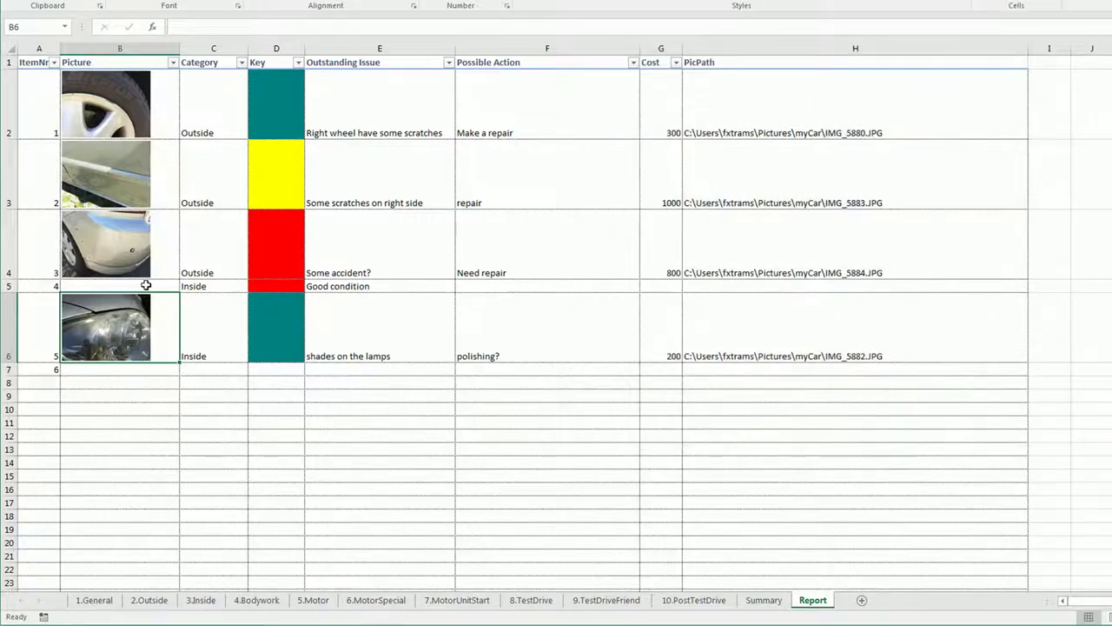
- Add pedal photo IMG_5888.JPG to report item 4 ('Good condition'), then reopen the report form on item 1
click(139, 286)
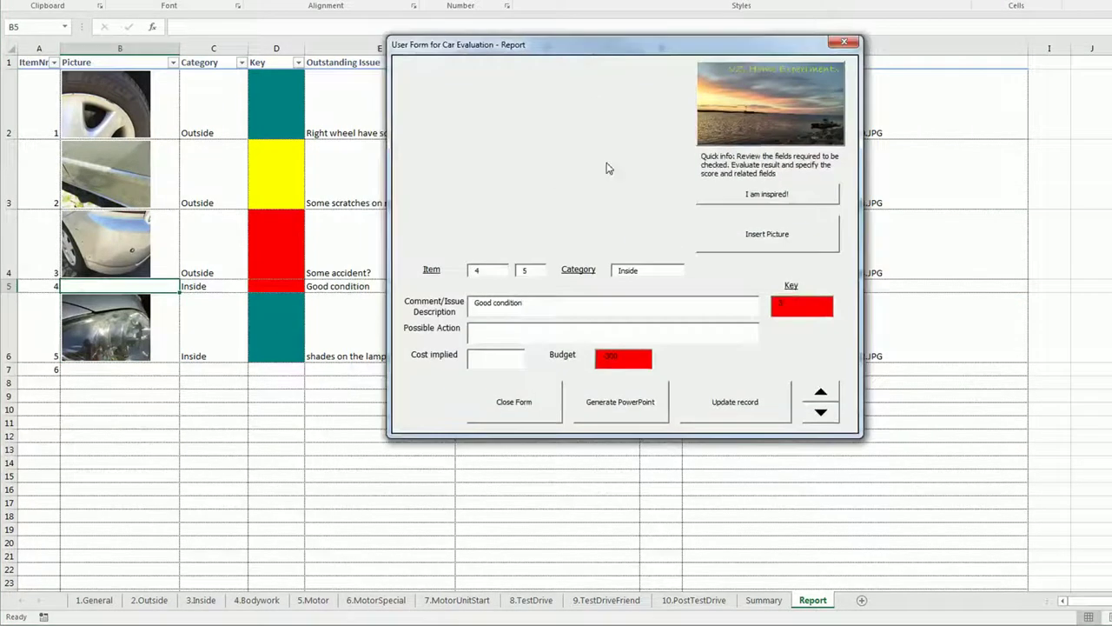
click(744, 236)
click(565, 308)
click(913, 392)
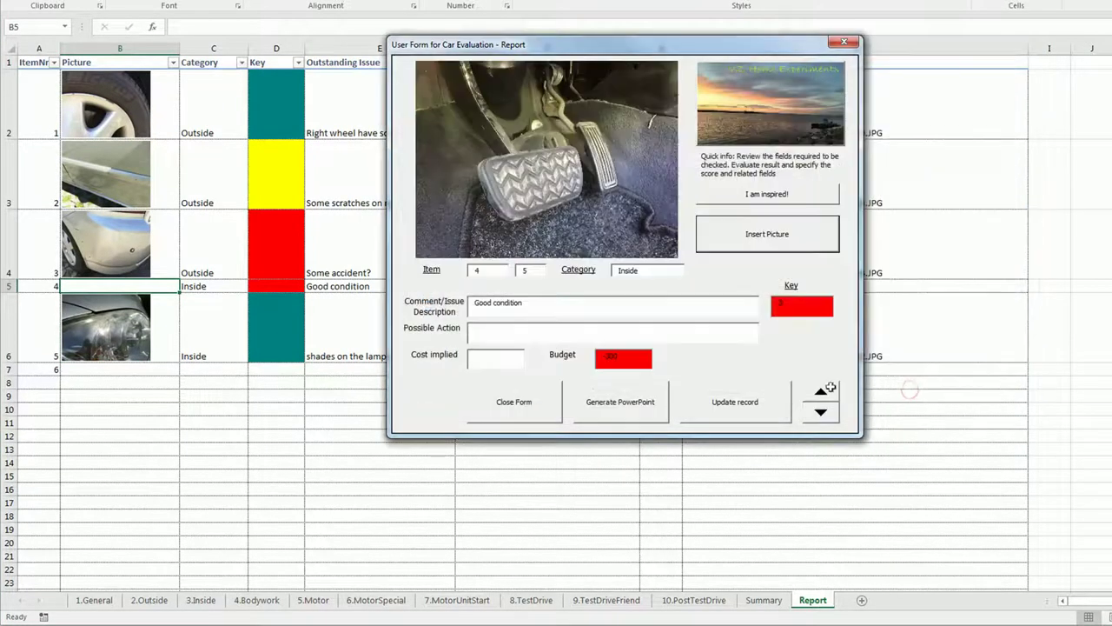
click(741, 406)
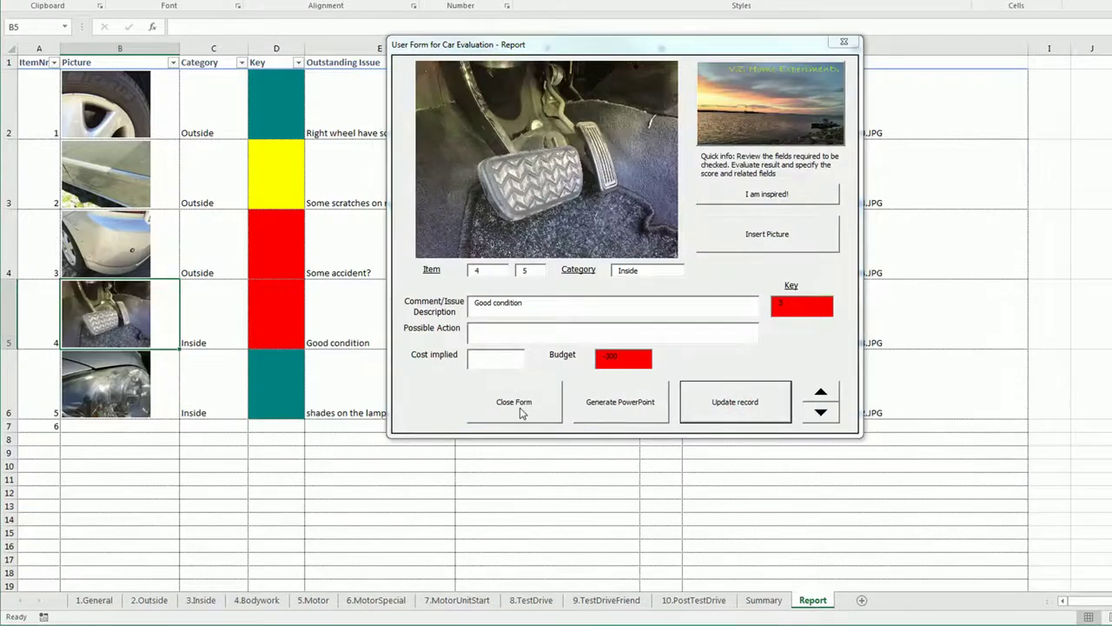
click(522, 412)
click(549, 321)
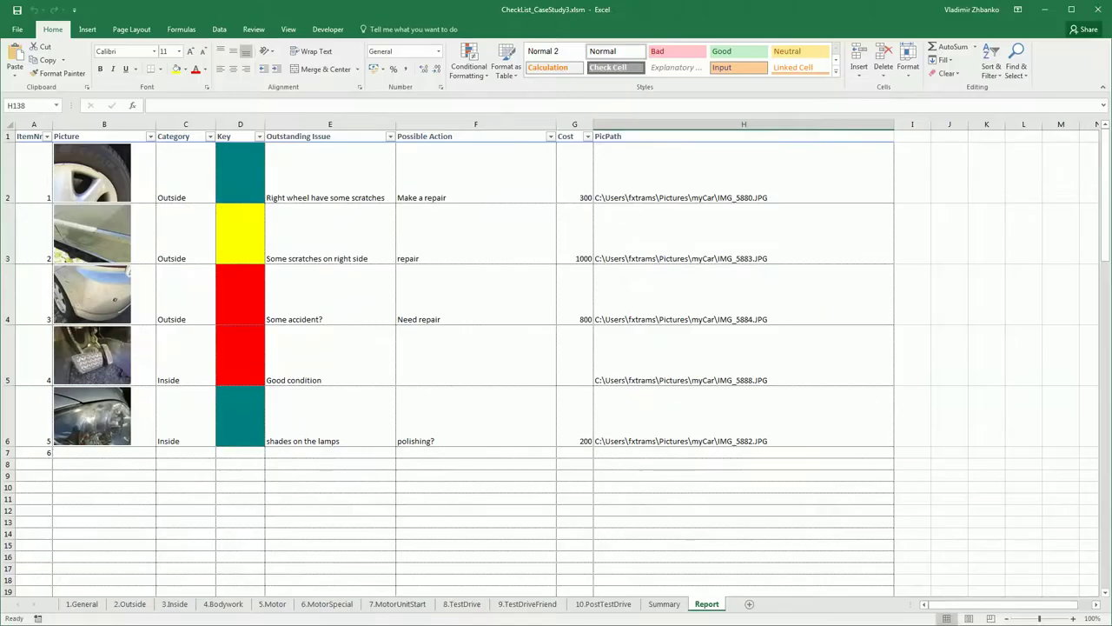
click(521, 117)
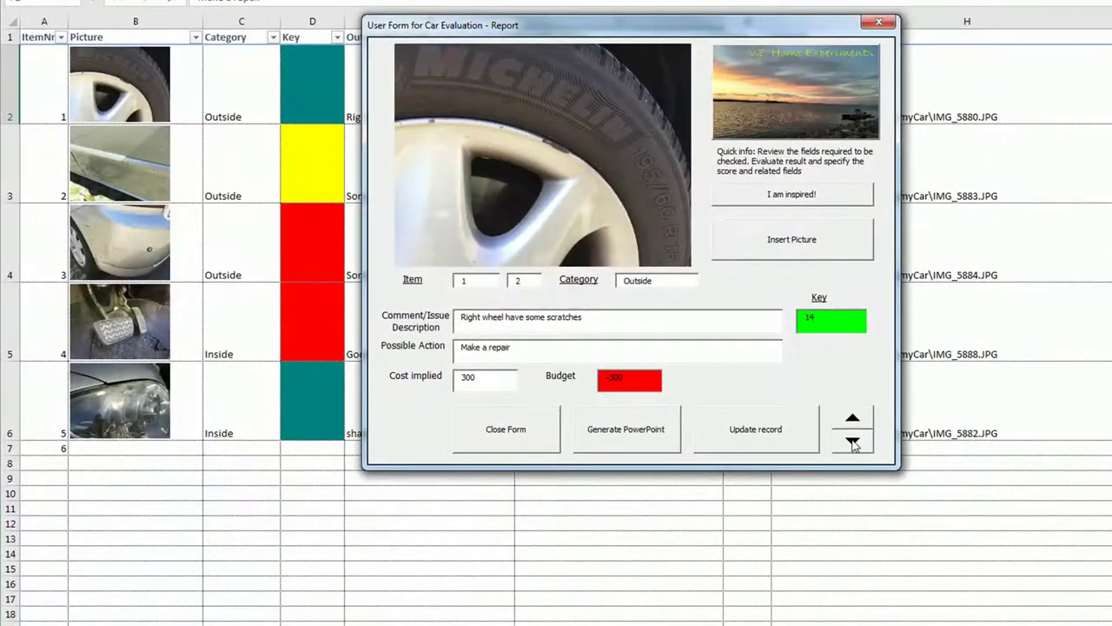
- Change report item 3's action to 'Repair is not needed' and its cost to 0
click(853, 441)
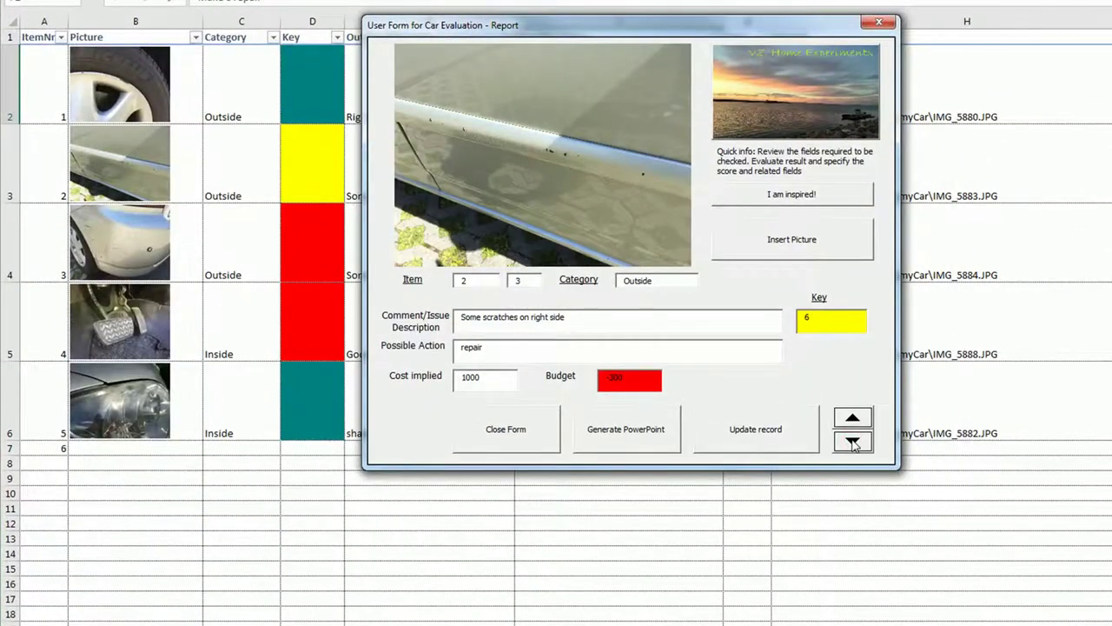
click(852, 441)
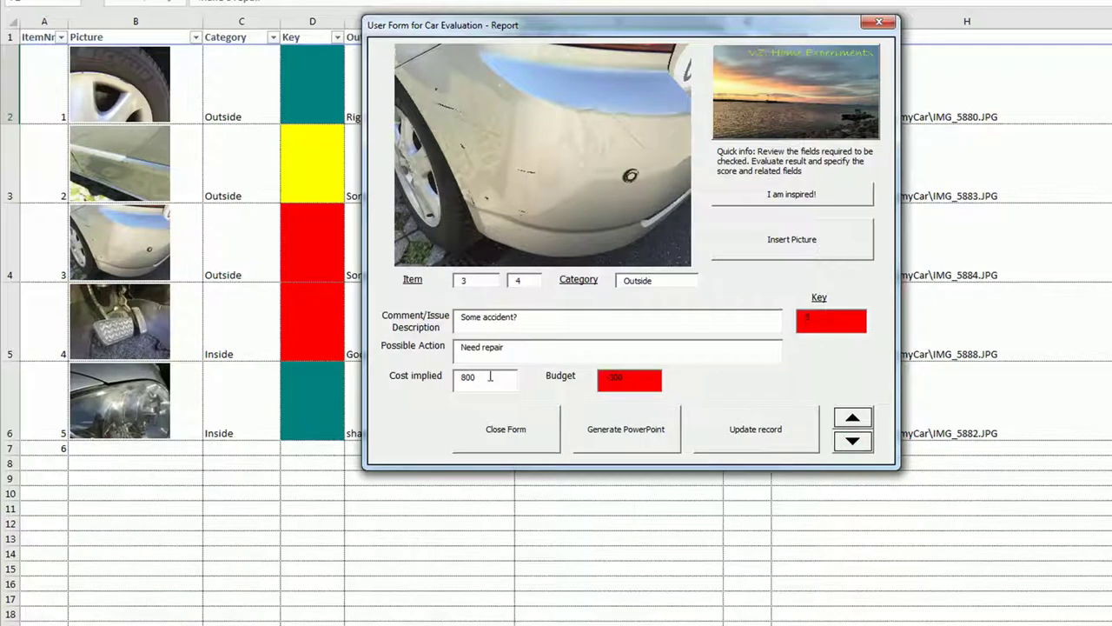
click(510, 348)
key(BackSpace)
drag(491, 25, 663, 29)
text(Repair is not neede)
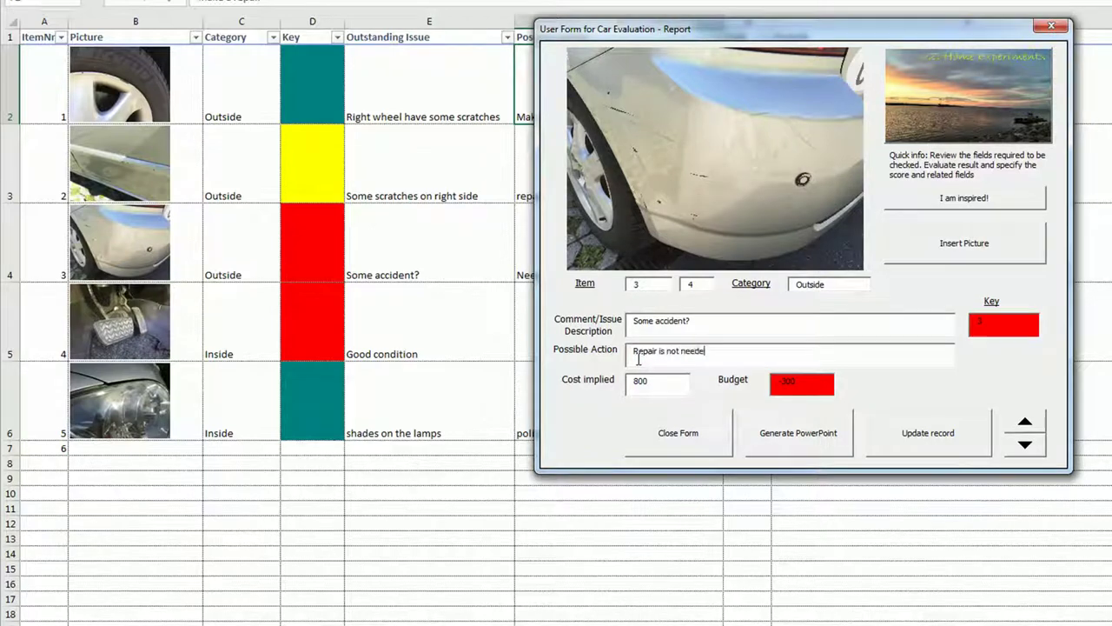
drag(666, 380, 611, 380)
click(927, 437)
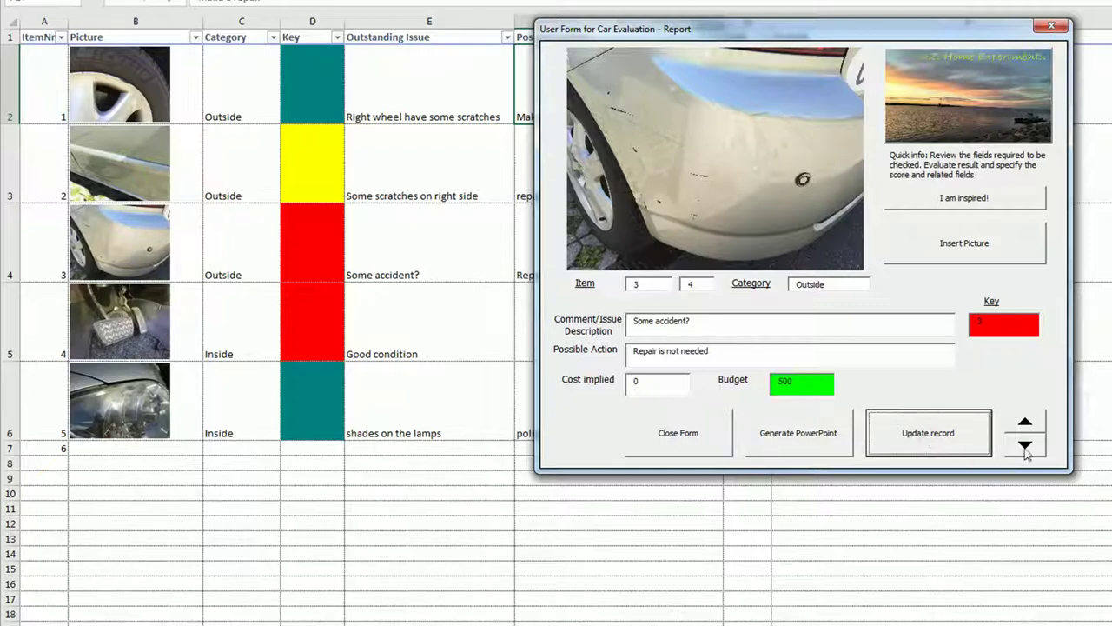
- Set item 4's action to 'Perfect, no action is needed' and generate its PowerPoint slide
click(1025, 445)
click(682, 354)
text(Perfect, no action is needed)
click(950, 440)
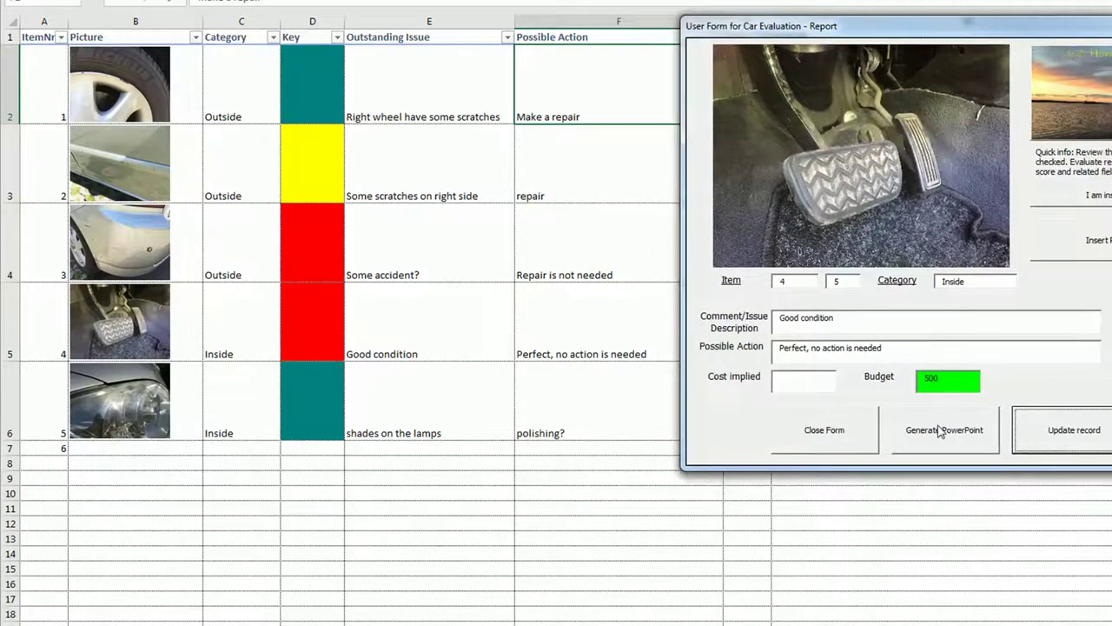
click(937, 427)
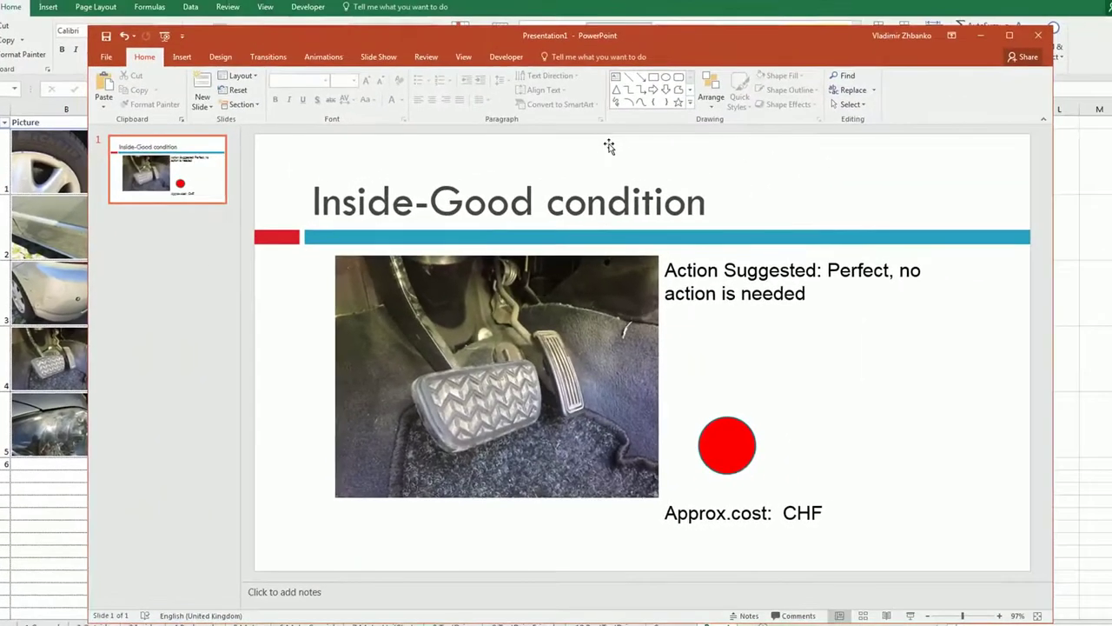
- Discard the Good condition presentation unsaved, then save report item 3 and generate its slide
click(1038, 35)
click(557, 337)
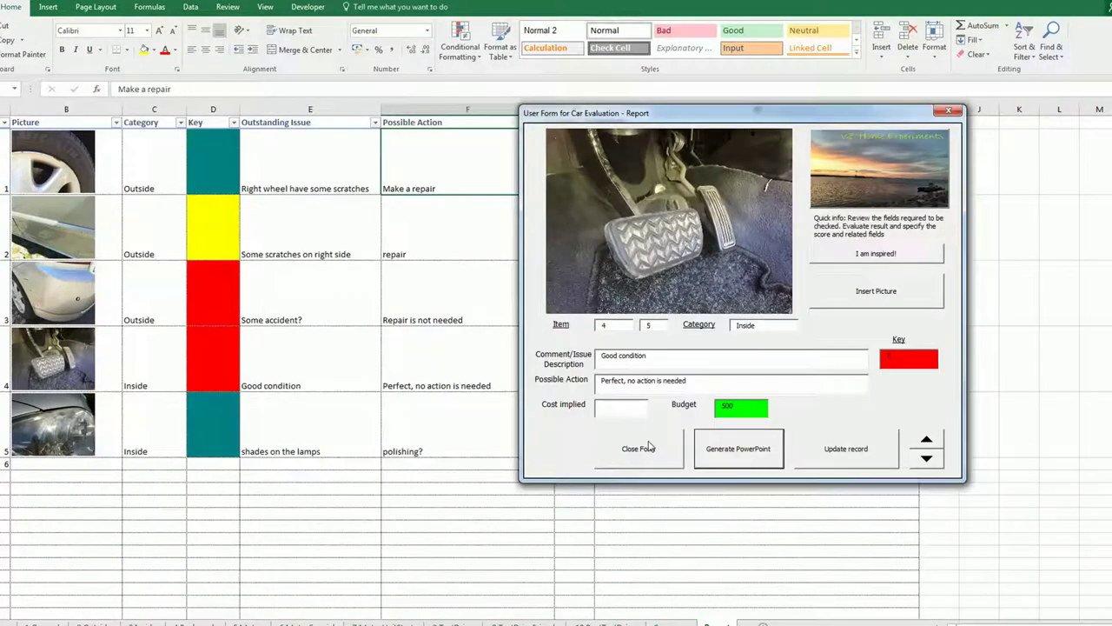
click(928, 442)
click(850, 450)
click(739, 449)
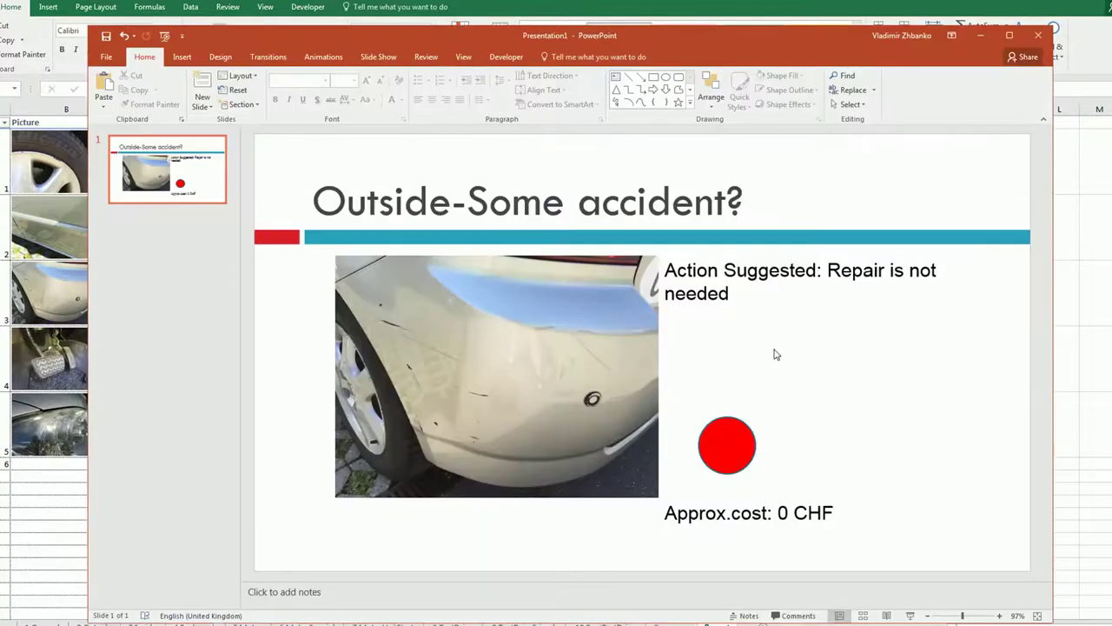
- Close the 'Outside-Some accident?' presentation without saving and close the report form
click(1037, 35)
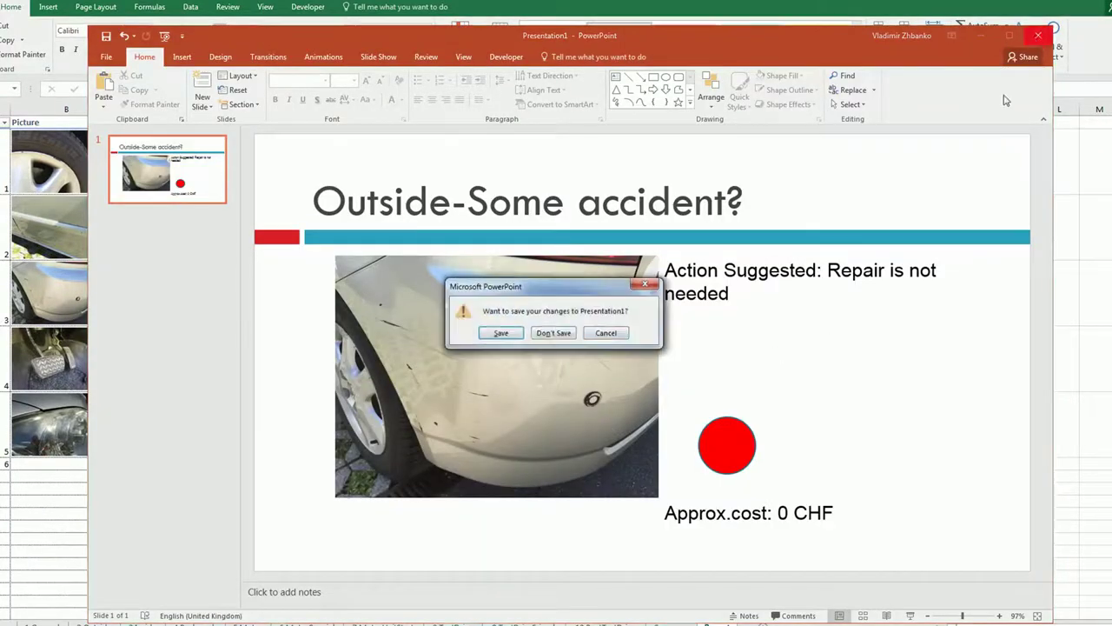
click(553, 334)
click(638, 456)
click(435, 425)
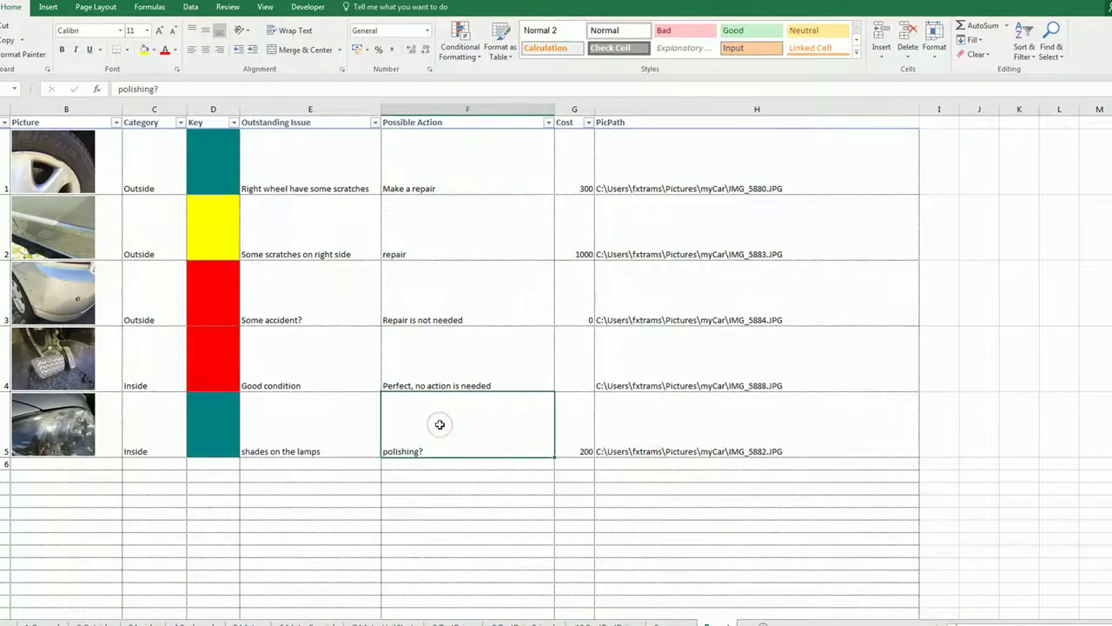